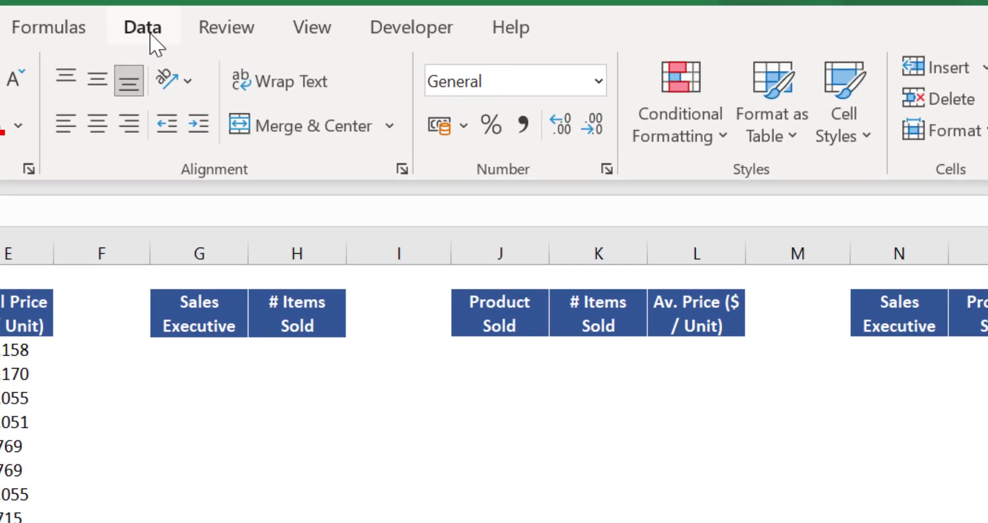
Examine the sales records in columns B to E down to the last row of the list
left_click(299, 38)
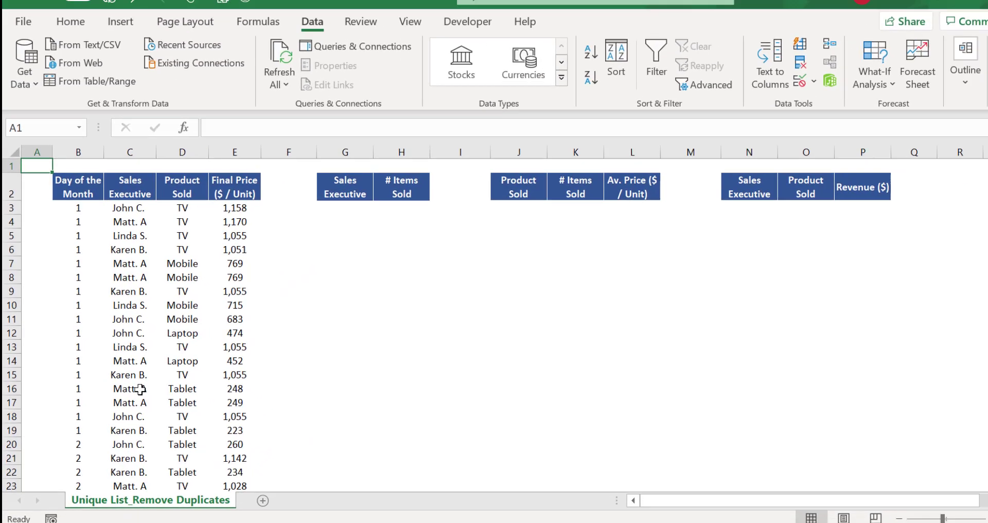
left_click(140, 390)
key("Down")
key("Down")
key("Down")
key("Down")
key("Down")
key("Down")
key("Down")
key("Down")
key("Down")
key("Down")
key("Down")
key("Down")
key("Down")
key("Down")
key("Down")
key("Down")
key("Down")
key("Down")
key("Down")
key("Down")
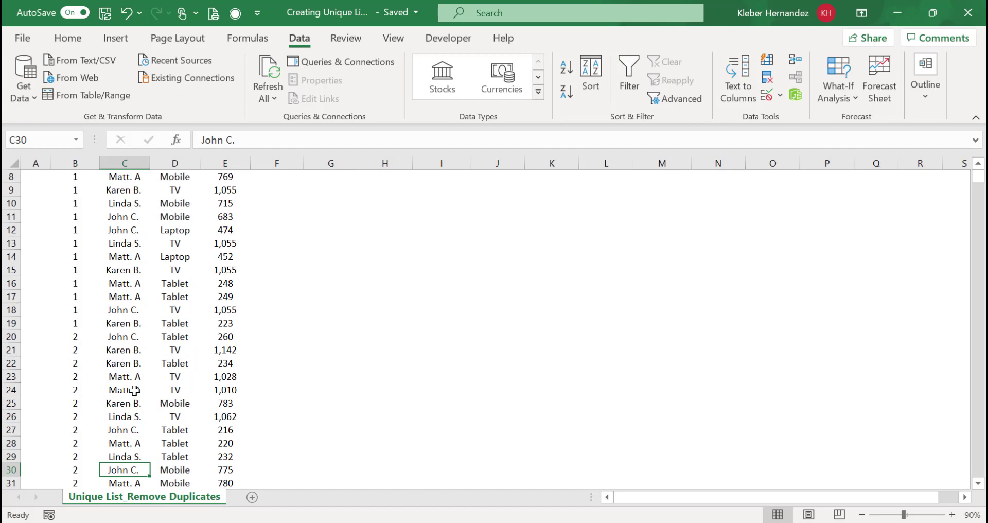
key("ctrl+Down")
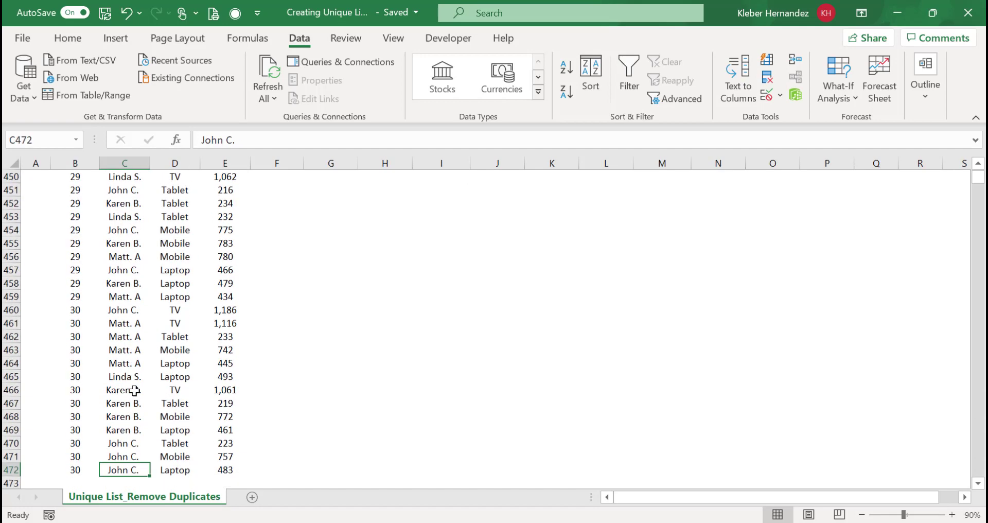
key("Up")
key("Up")
key("Up")
key("Up")
key("Up")
key("Up")
key("Up")
key("Up")
key("Up")
key("Up")
key("Up")
key("Up")
key("Up")
key("Up")
key("Up")
key("Up")
key("Up")
key("Up")
key("Up")
key("Up")
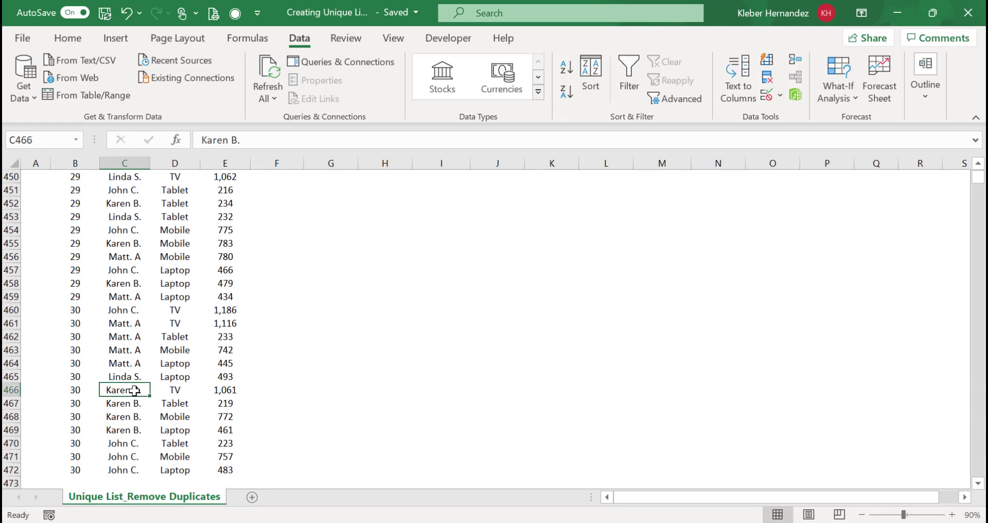
key("Up")
key("Up")
key("Up")
key("Up")
key("Up")
key("Up")
key("Up")
key("Up")
key("Up")
key("Up")
key("Up")
key("Up")
key("Up")
key("Up")
key("Up")
key("Up")
key("Up")
key("Up")
key("Up")
key("Up")
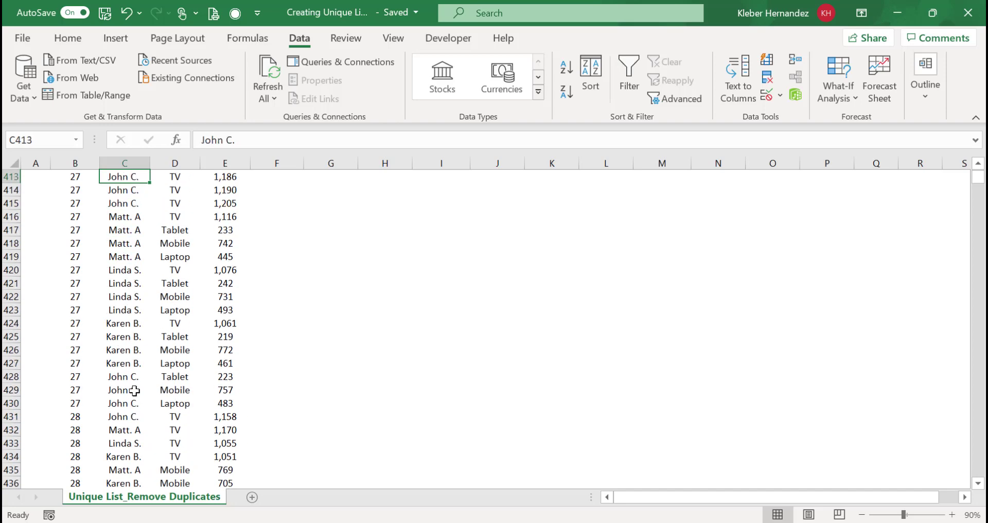
Examine the Sales Executive and # Items Sold headers of the first summary table in G2:H2
key("ctrl+Up")
key("ctrl+Up")
key("Right")
key("Right")
key("Right")
key("Right")
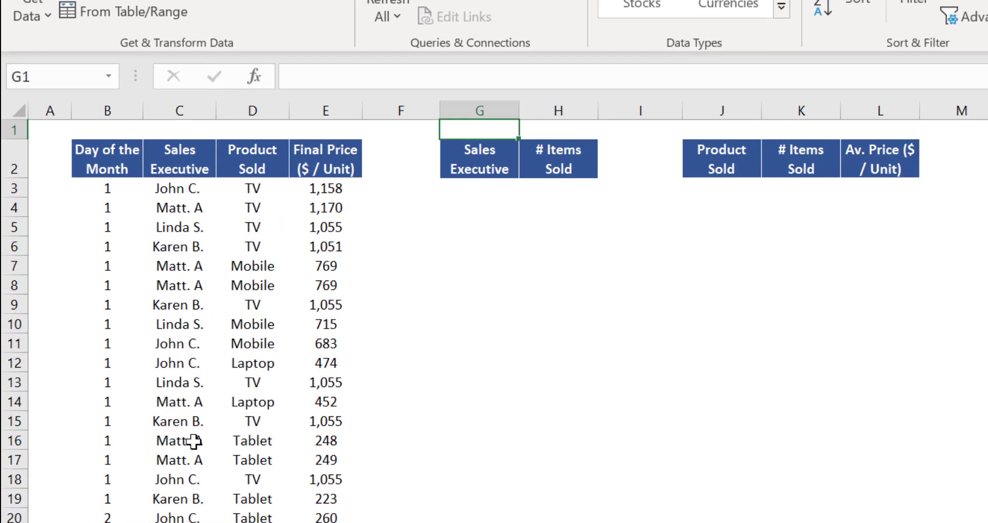
key("Right")
key("Down")
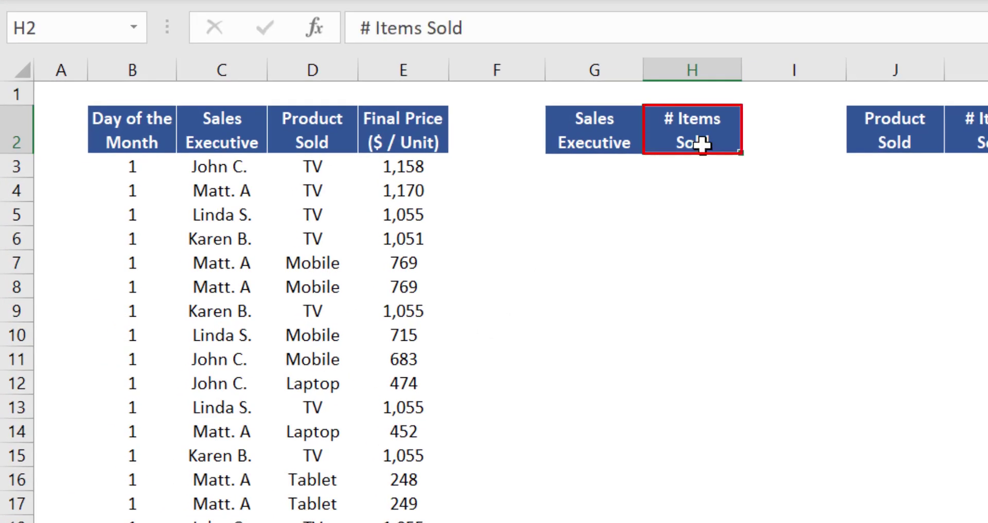
left_click(614, 137)
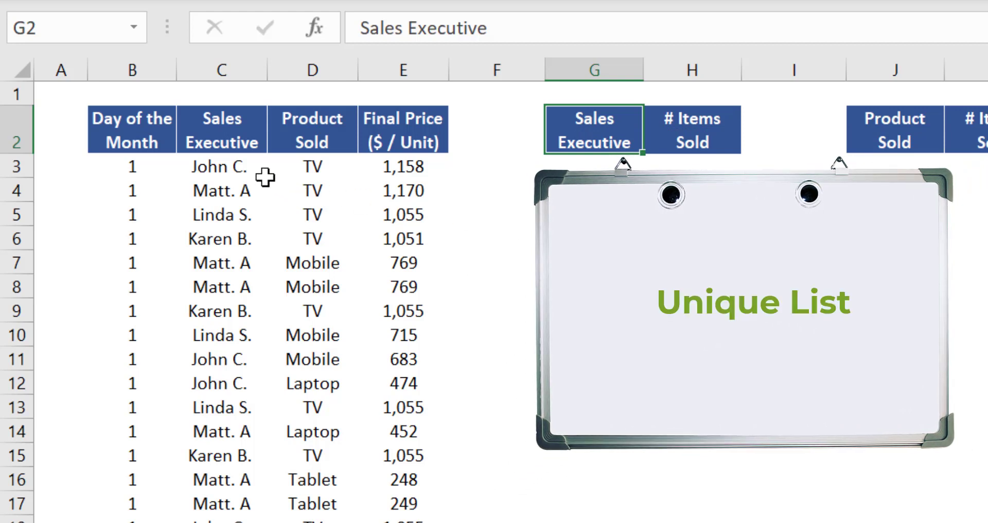
Copy all sales executive entries from C3:C472 and paste them under the summary table's Sales Executive header starting at G3
left_click(227, 165)
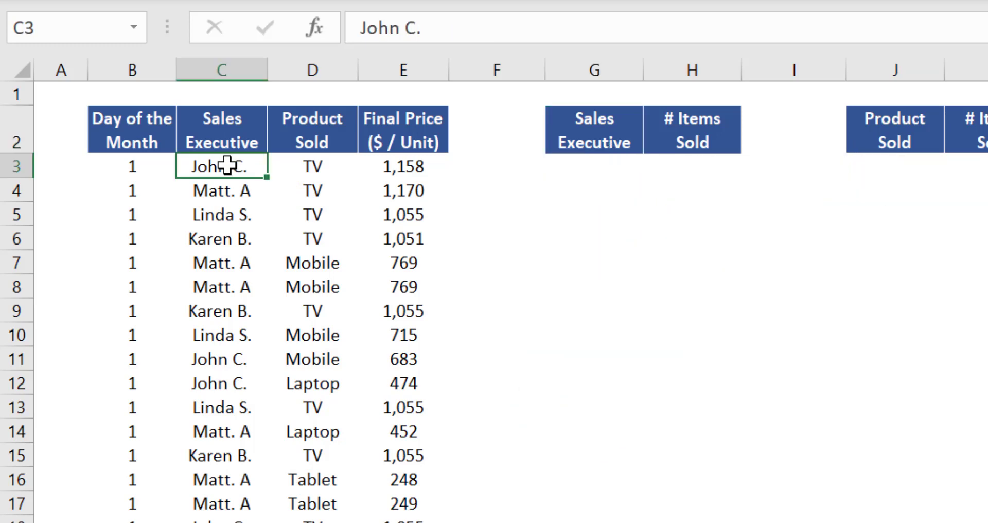
key("ctrl+shift+Down")
key("ctrl+c")
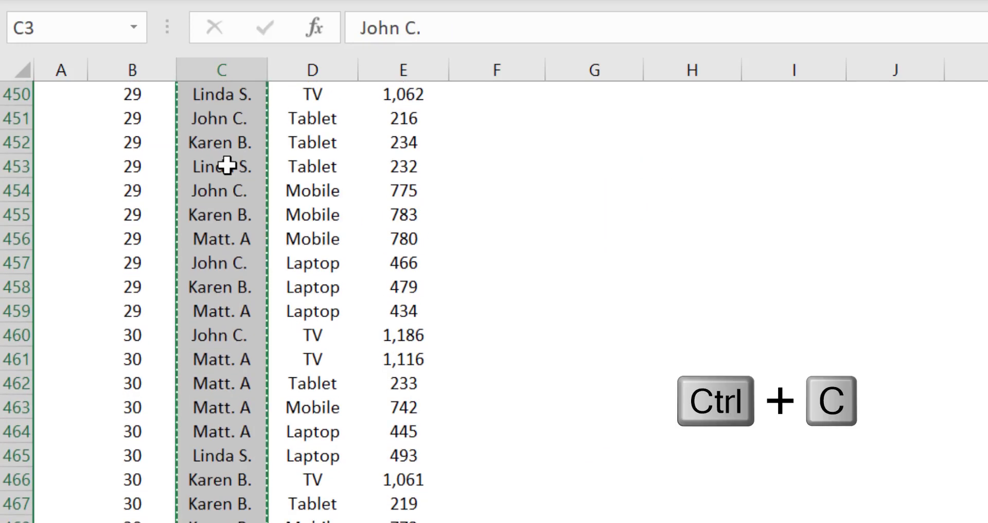
key("ctrl+Up")
key("ctrl+Up")
key("Down")
key("Down")
key("Right")
key("Right")
key("Right")
key("Right")
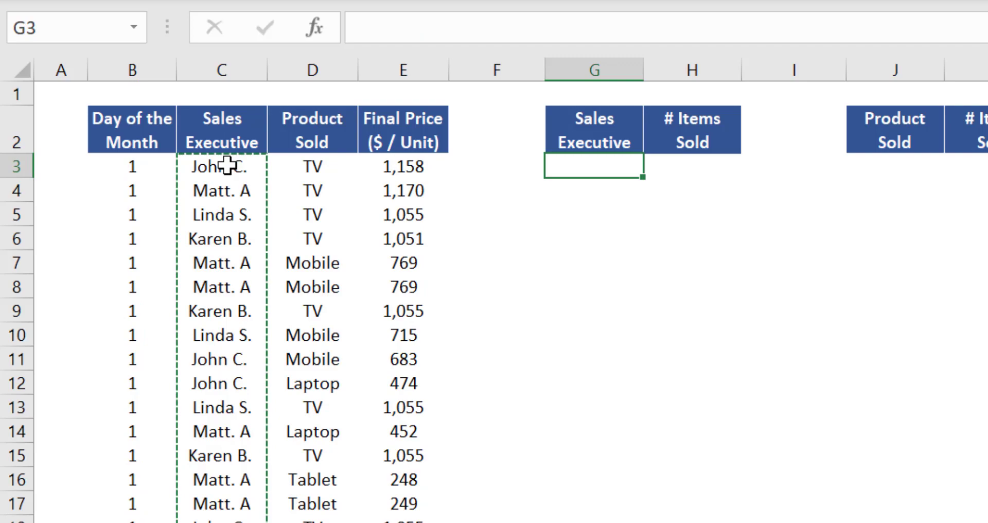
key("ctrl+v")
key("Escape")
Remove duplicates from the Sales Executive list in column G, header included, continuing with the current selection only
key("Up")
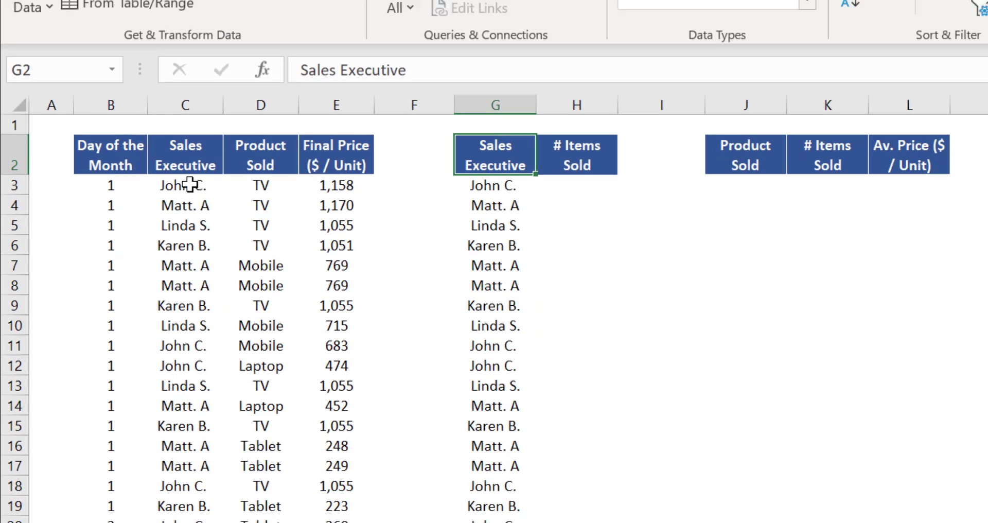
key("ctrl+Down")
key("ctrl+shift+Up")
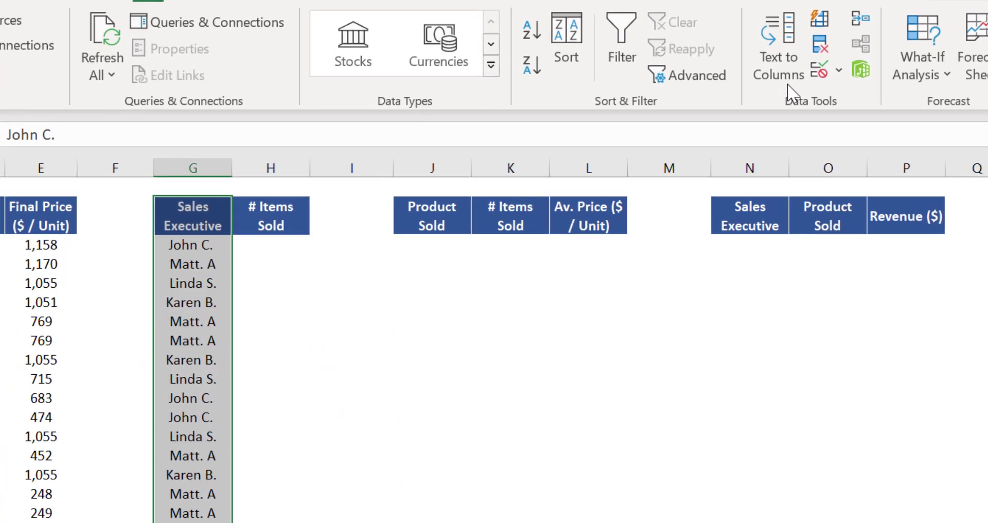
left_click(826, 45)
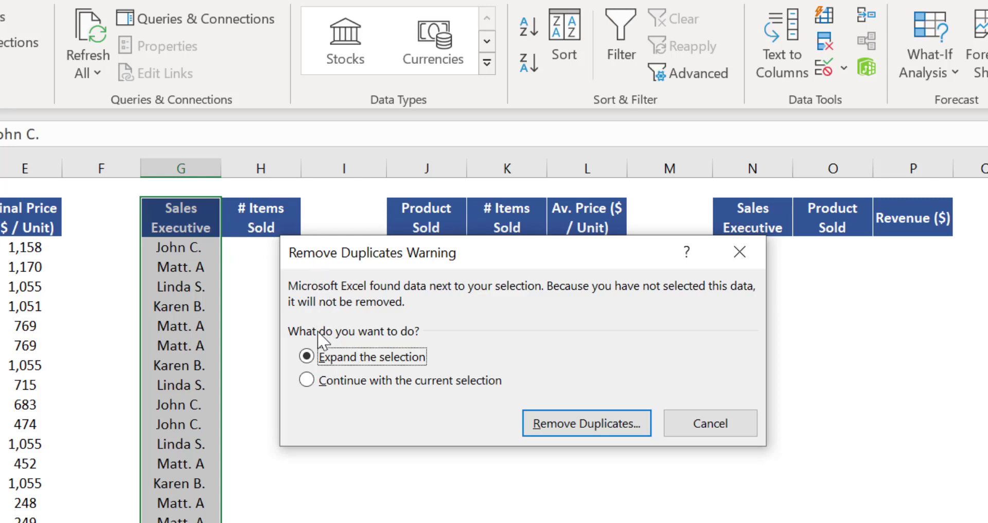
left_click(308, 379)
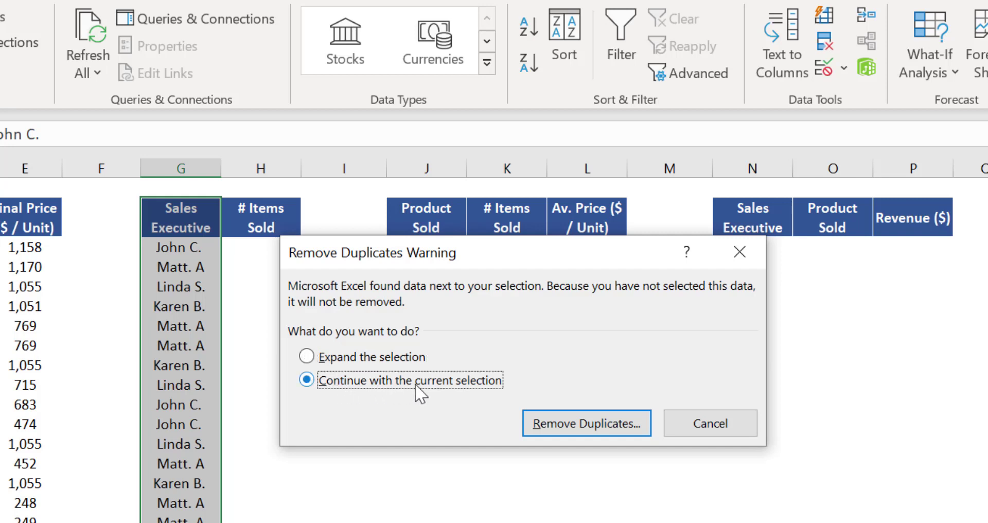
left_click(586, 423)
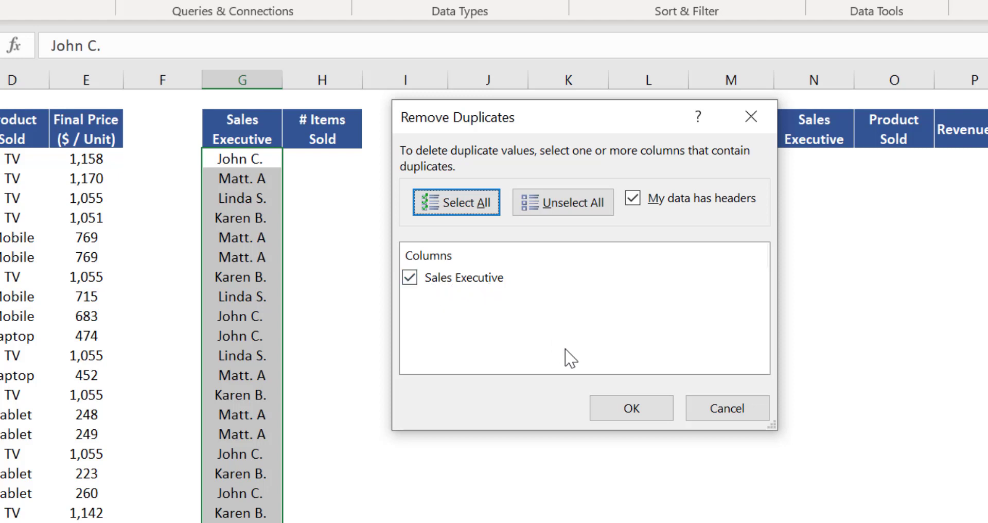
left_click(629, 411)
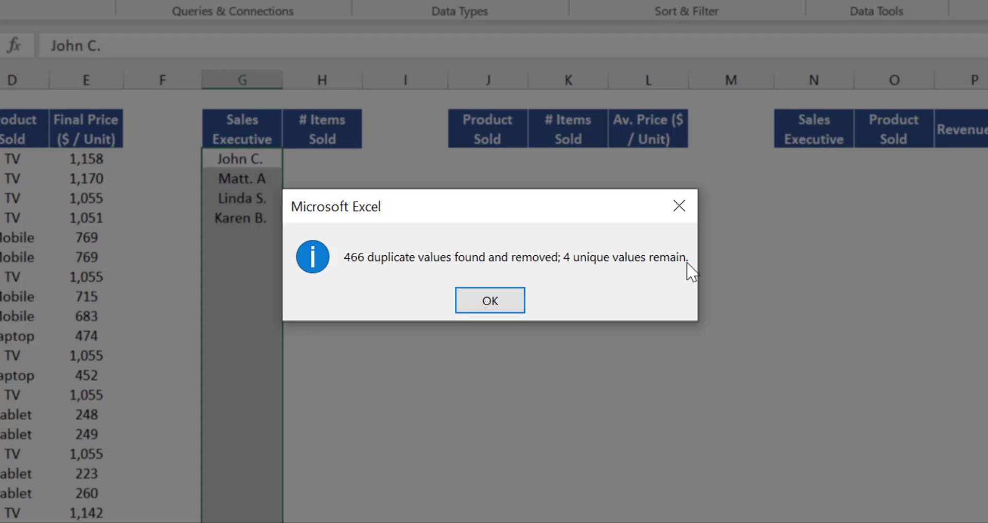
left_click(499, 303)
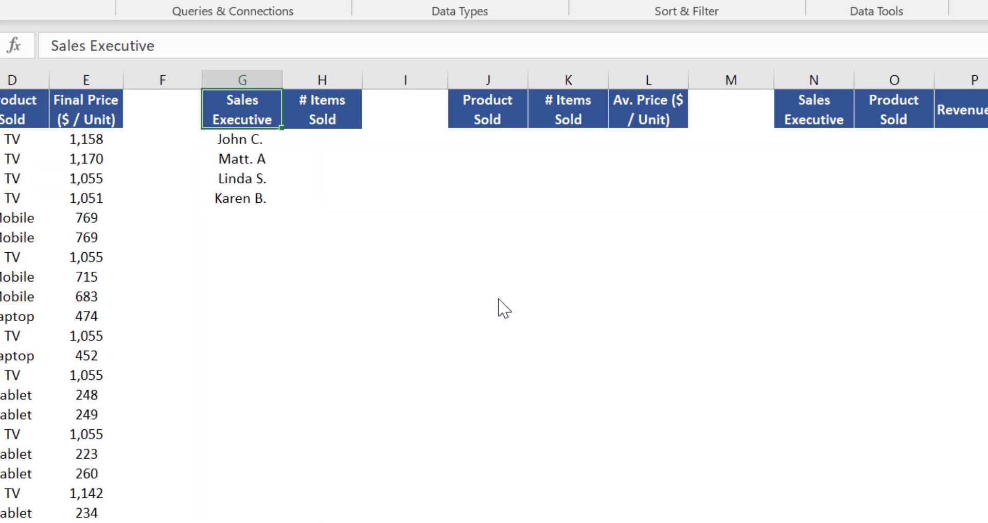
scroll(498, 304, "up", 1)
key("Down")
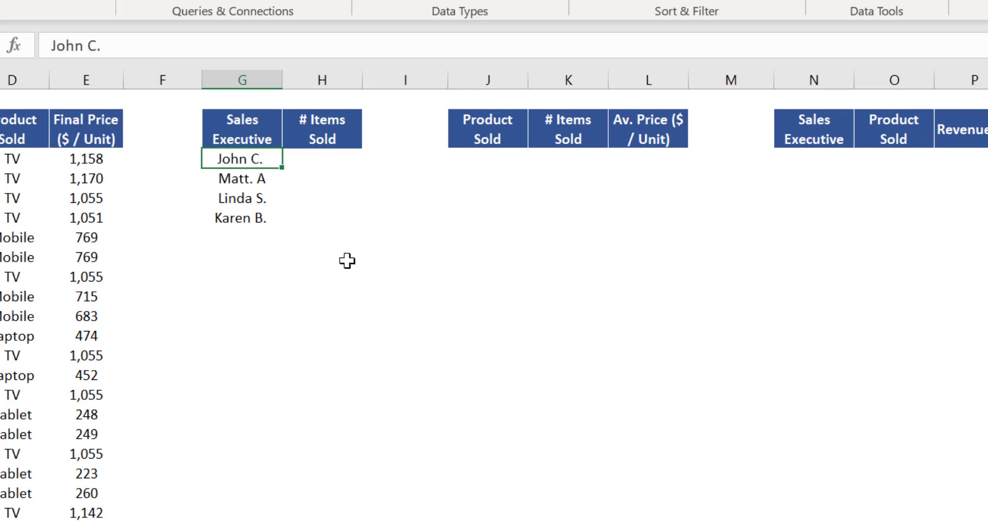
key("Down")
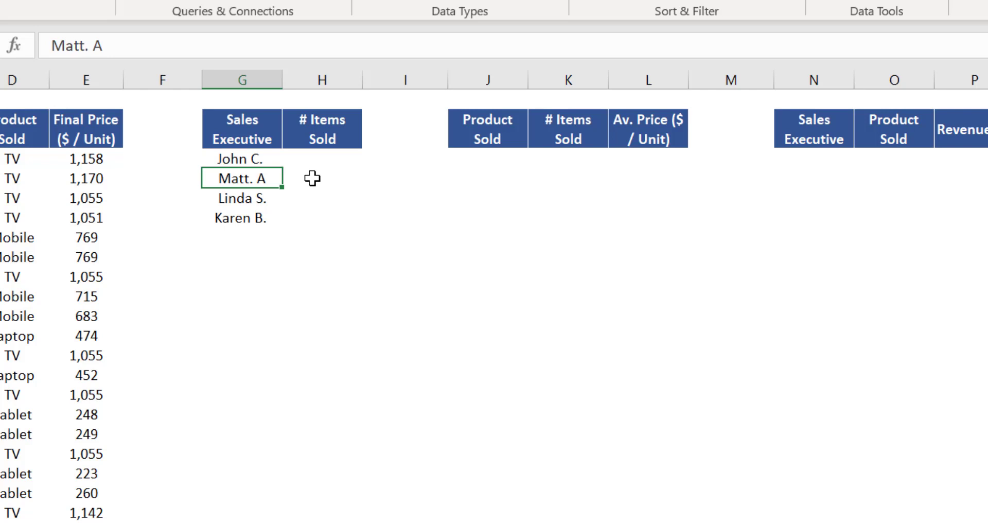
key("Down")
key("Down")
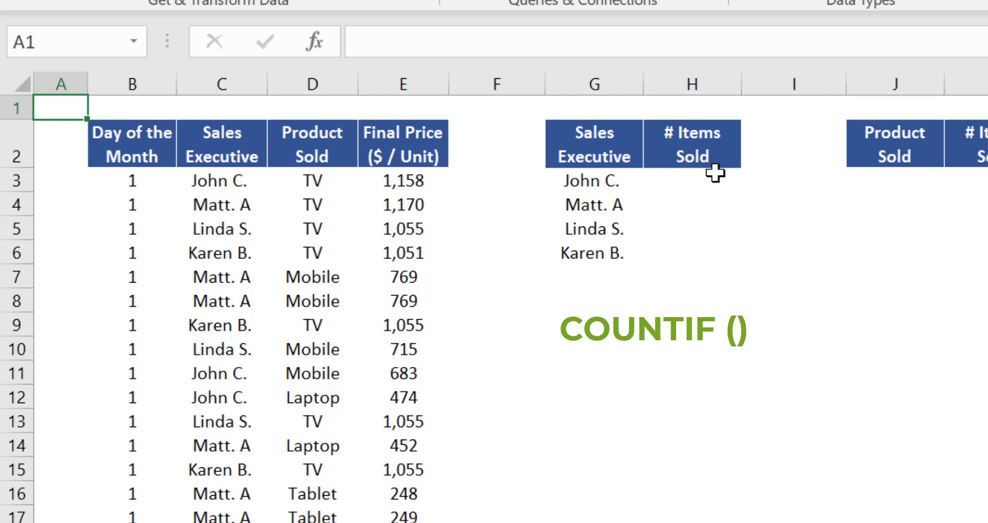
Enter =COUNTIF(C3:C472,G3) in H3 to count the items sold by the first sales executive
left_click(694, 186)
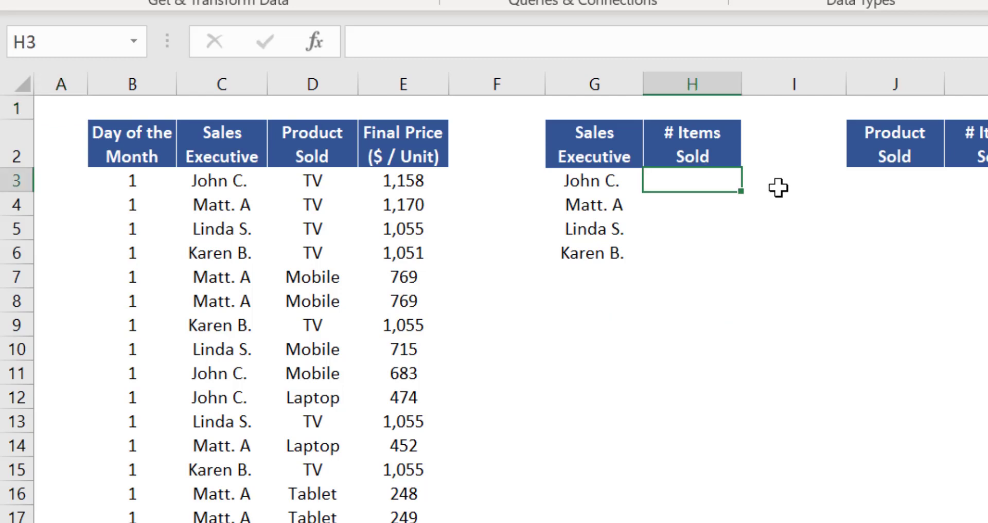
type("=counti")
key("Tab")
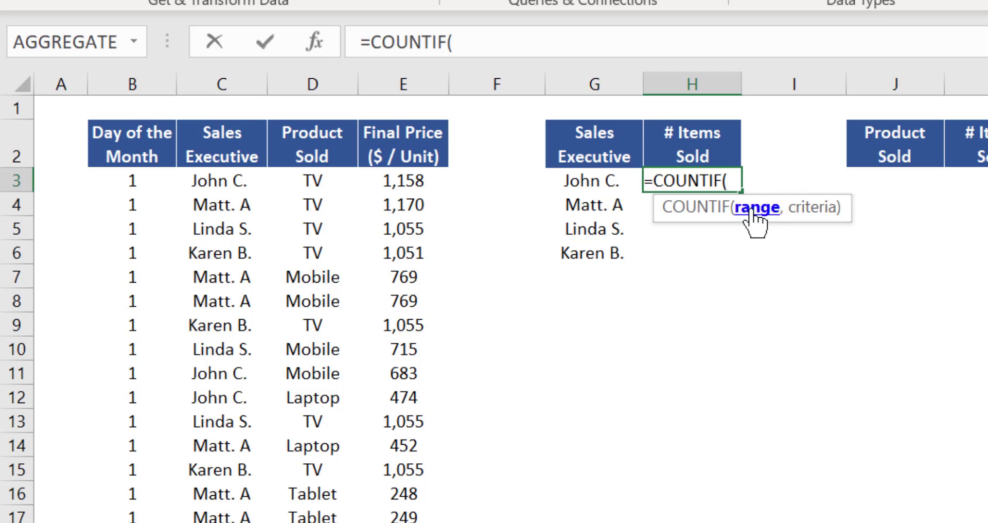
left_click(243, 183)
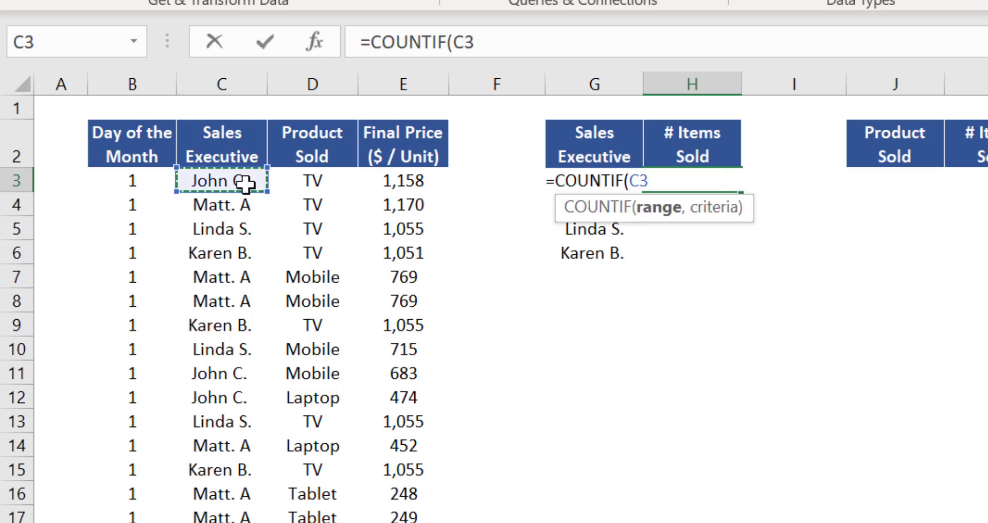
key("ctrl+shift+Down")
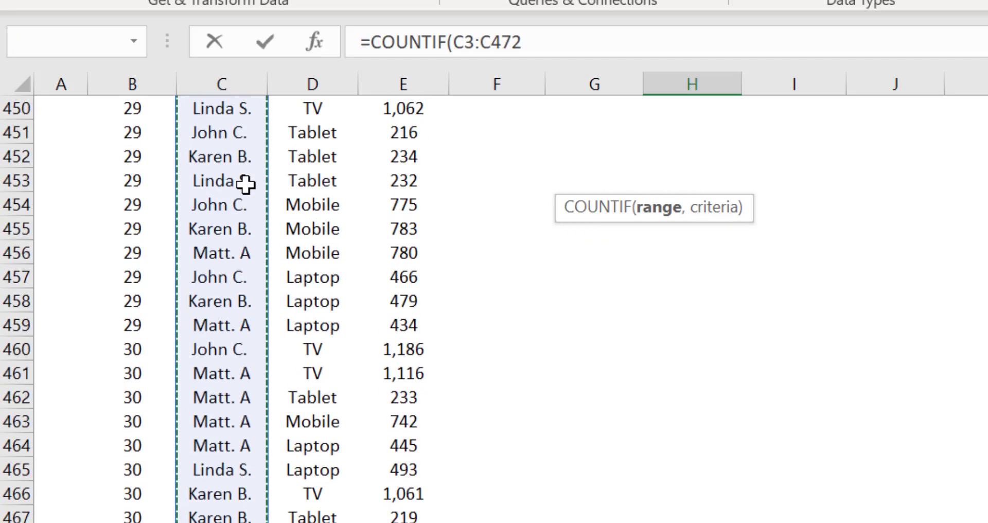
type(",")
key("Right")
key("Up")
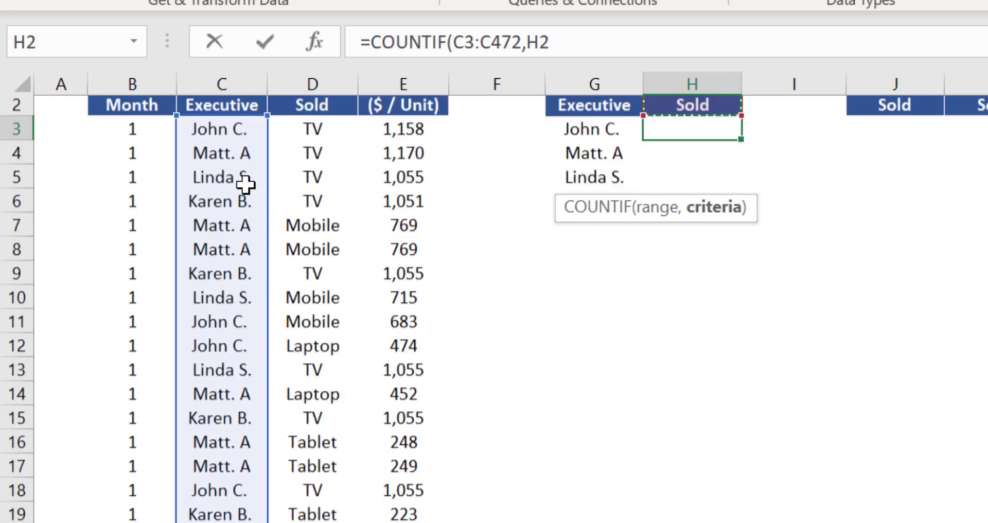
key("Up")
key("Down")
key("Down")
key("Left")
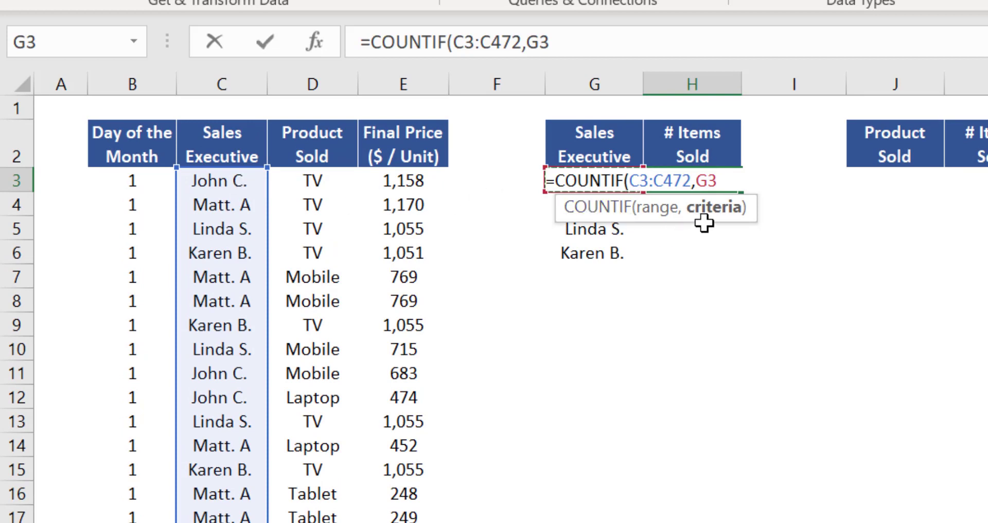
type(")")
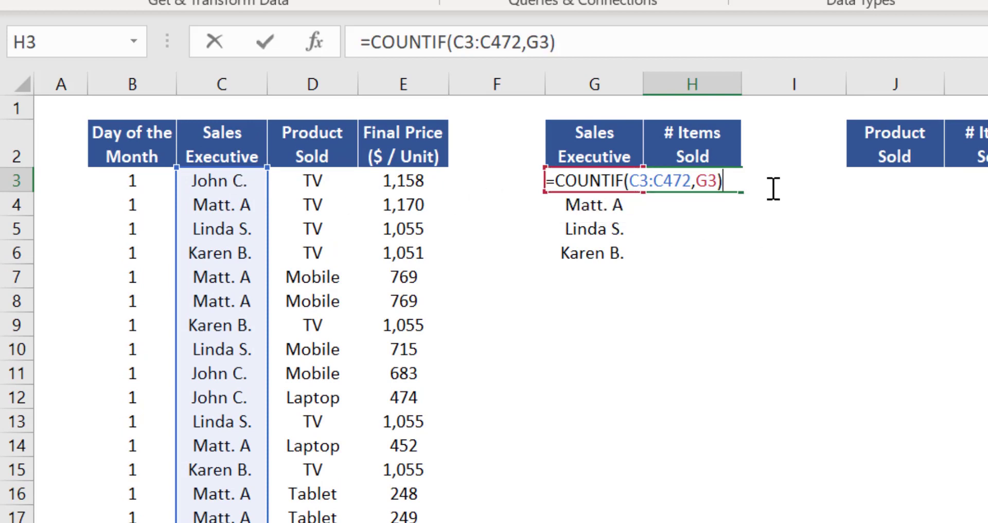
key("Return")
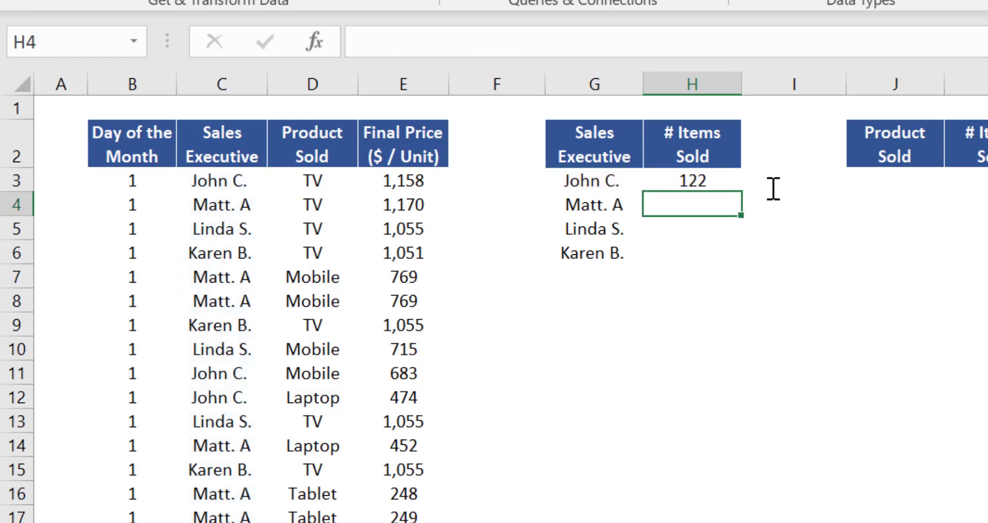
Make the COUNTIF range in H3 absolute so the formula reads =COUNTIF($C$3:$C$472,G3)
key("Up")
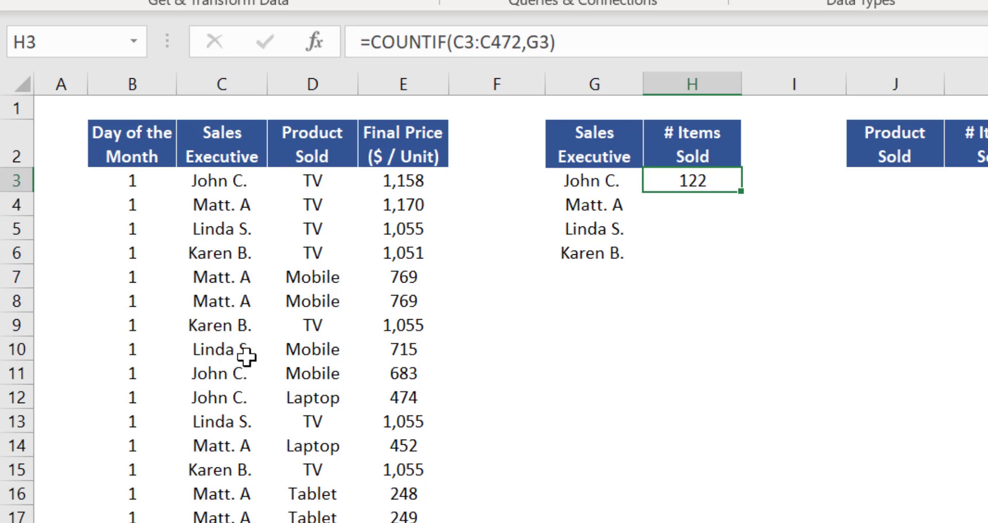
key("F2")
key("Left")
key("Left")
key("Left")
key("Left")
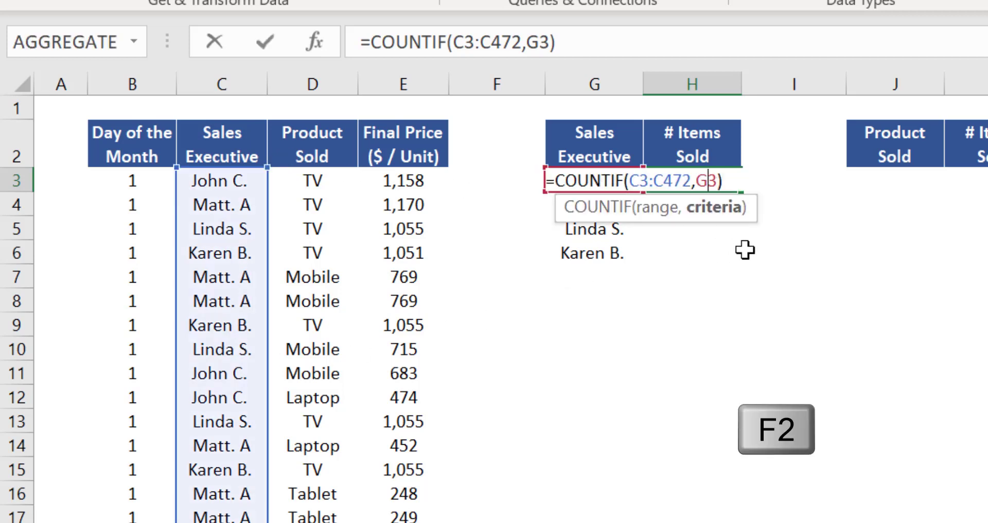
key("shift+Left")
key("shift+Left")
key("shift+Left")
key("shift+Left")
key("shift+Left")
key("shift+Left")
key("shift+Left")
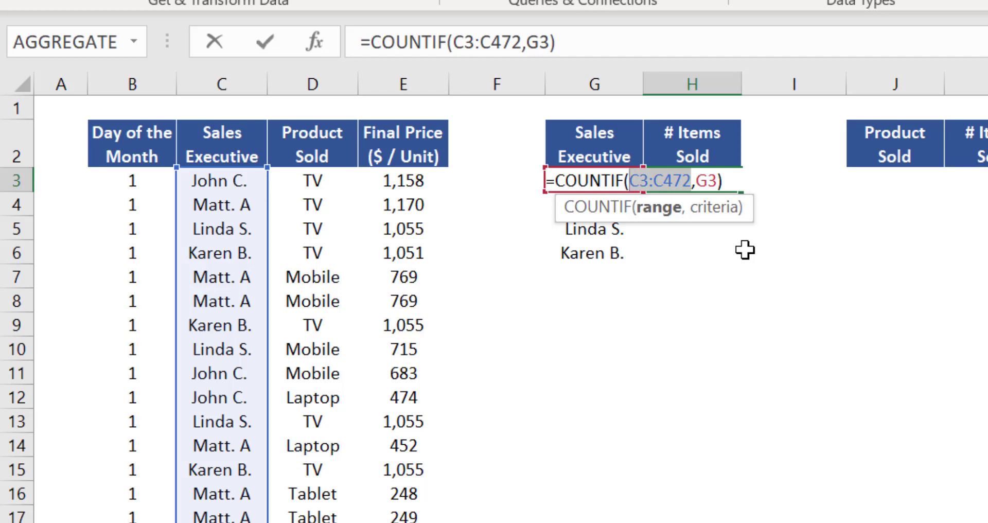
key("F4")
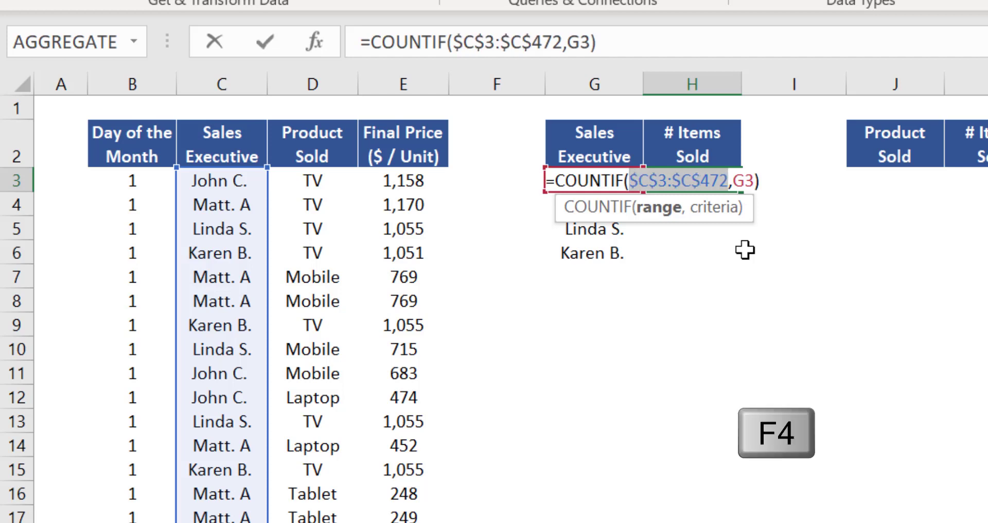
key("ctrl+Return")
Fill the H3 COUNTIF formula into H4:H6 for the remaining sales executives
key("shift+Down")
key("shift+Down")
key("shift+Down")
key("F2")
key("ctrl+Return")
key("Down")
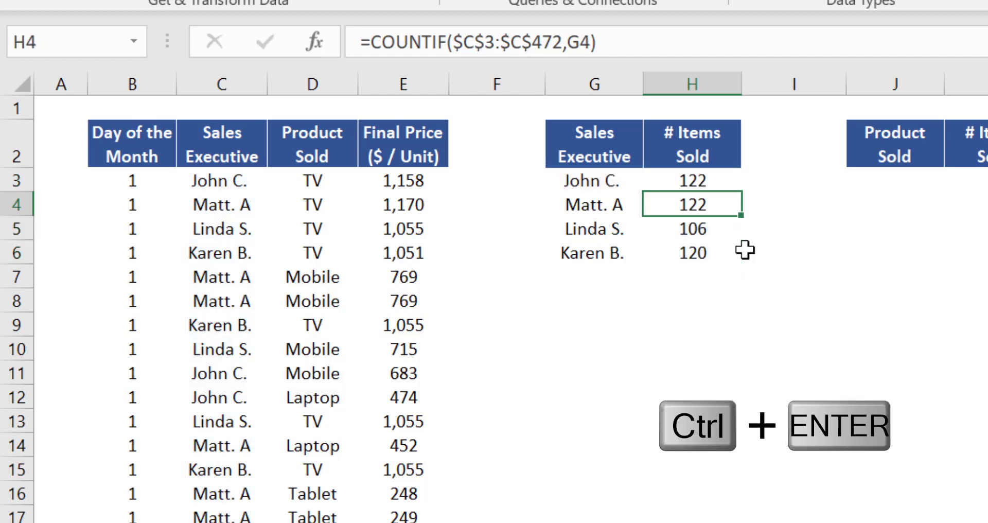
key("Down")
key("Down")
key("Down")
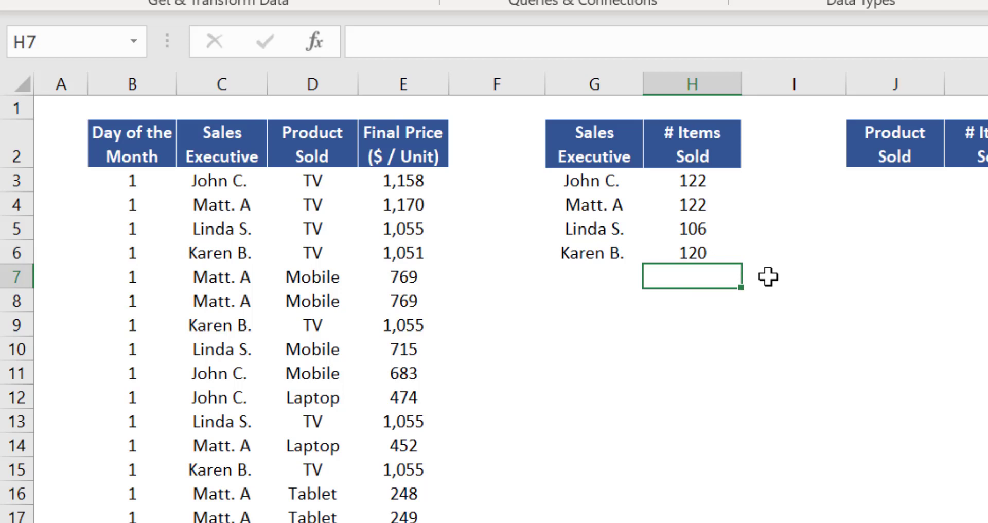
Sum the items sold in H7 with =SUM(H3:H6) and label the row TOTAL in G7
key("ctrl+equal")
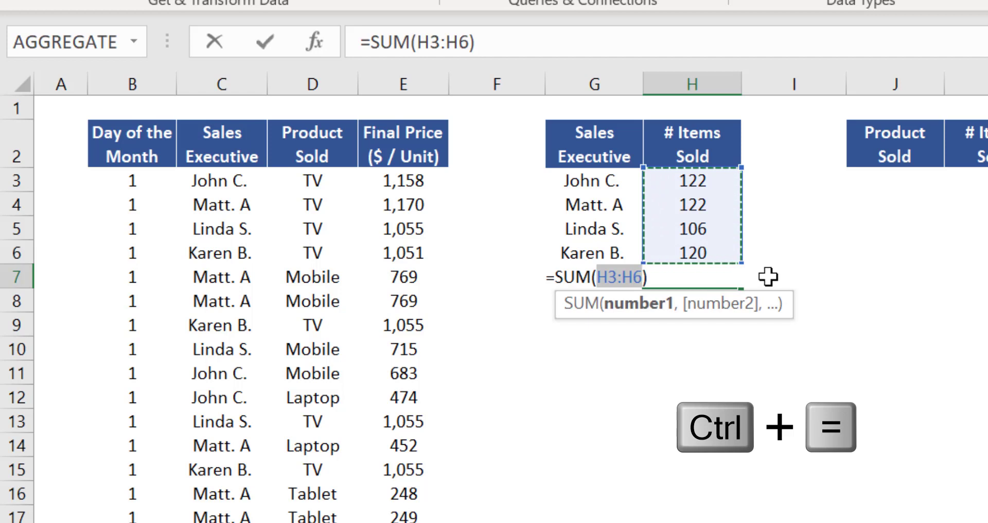
key("Return")
key("Left")
key("Up")
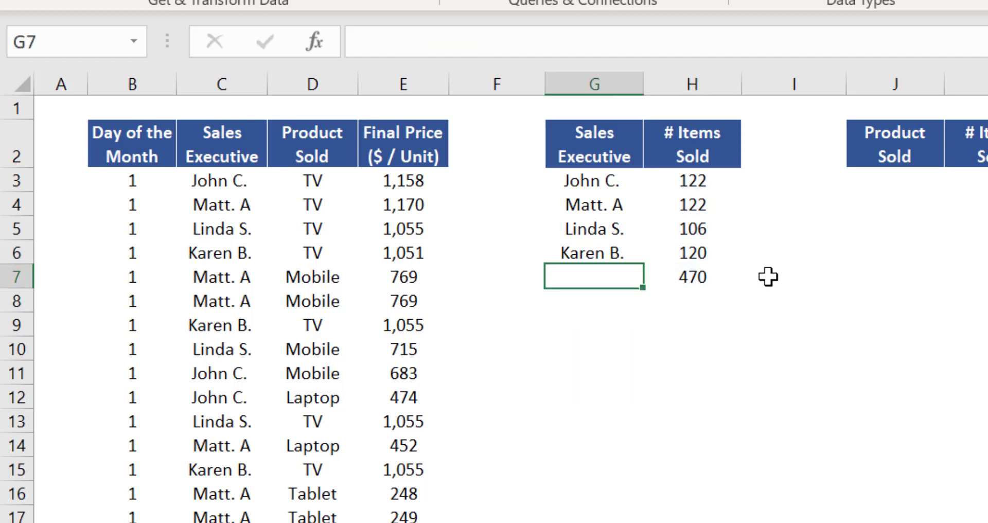
type("TOTAL")
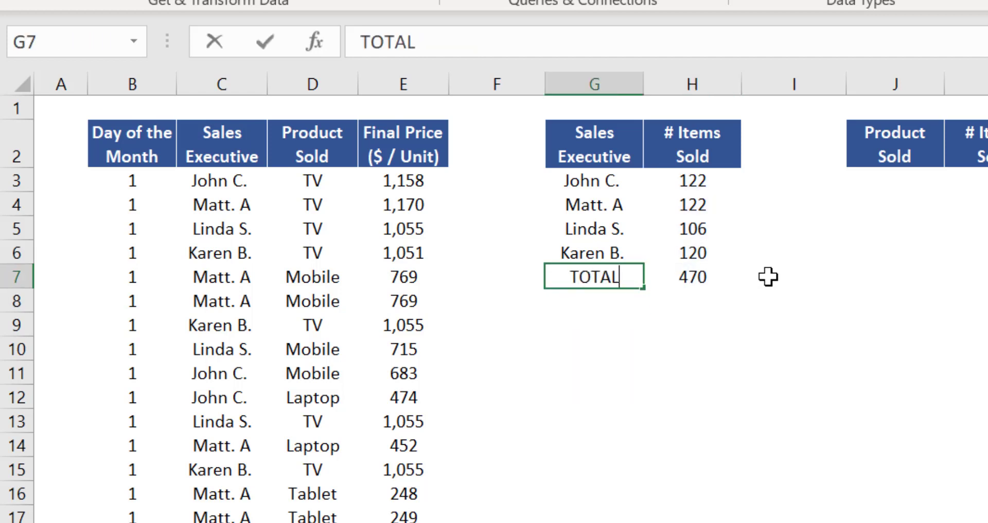
key("ctrl+Return")
Make the TOTAL row in G7:H7 bold
key("shift+Right")
key("ctrl+b")
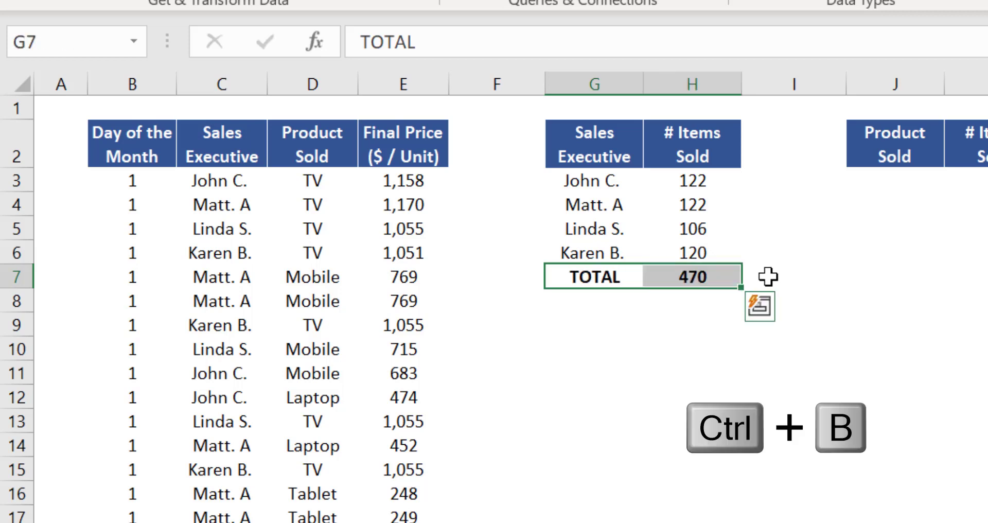
left_click(686, 300)
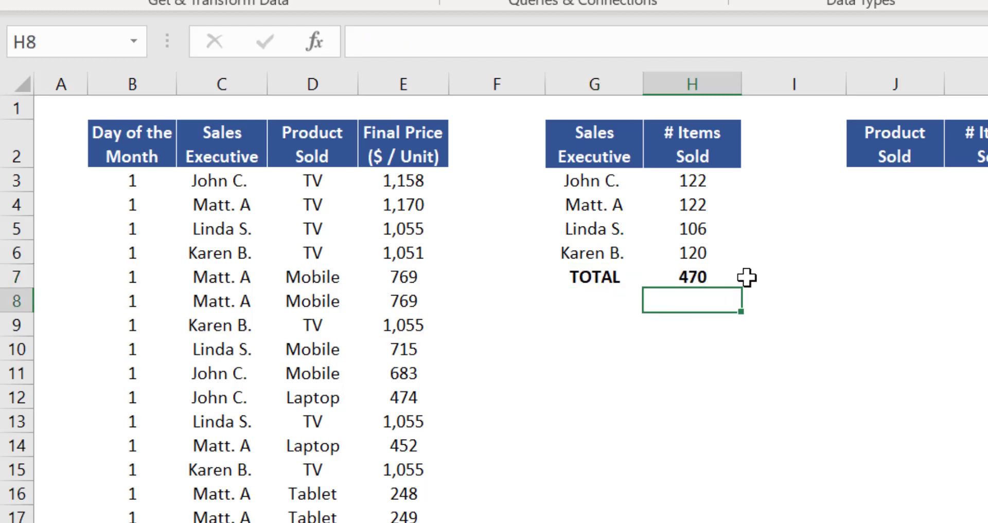
Copy the Product Sold values in D3:D472 of the sales records
left_click(216, 184)
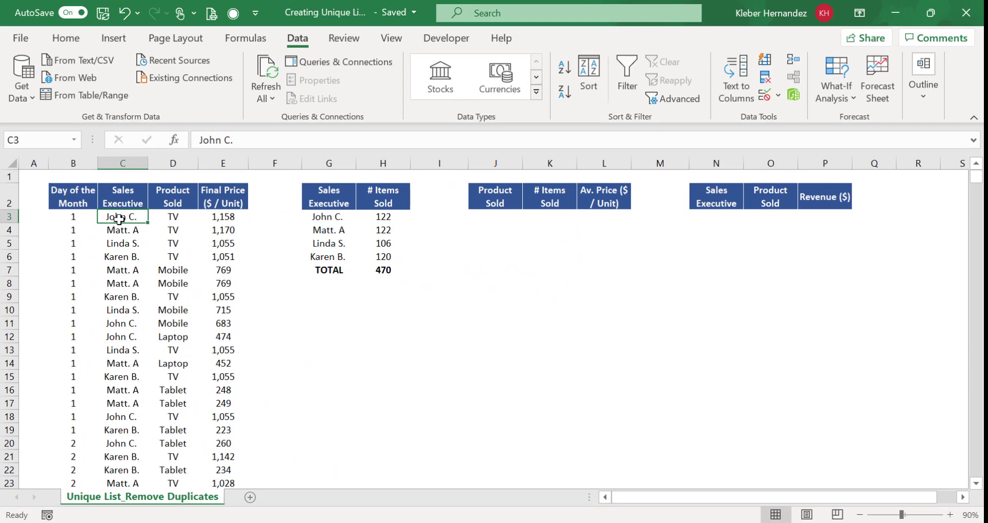
key("ctrl+shift+Down")
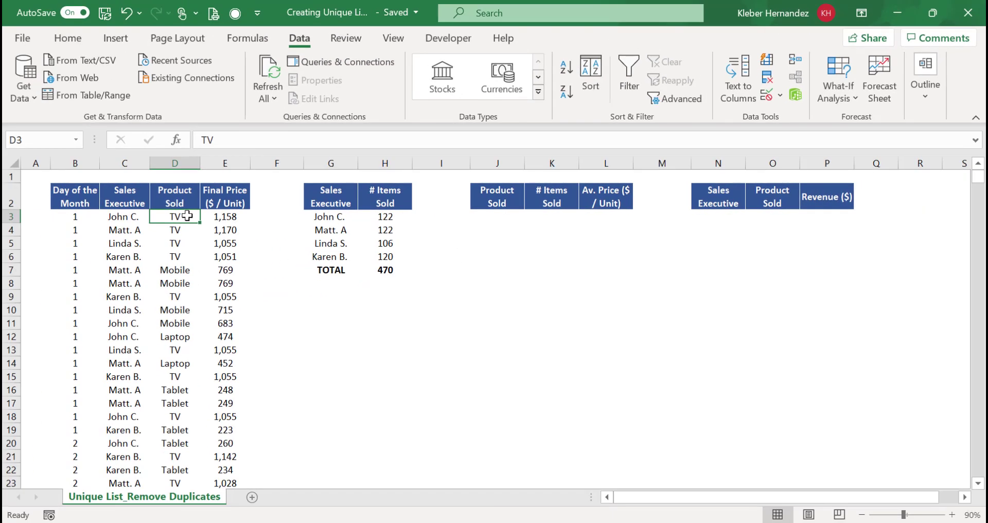
key("ctrl+shift+Down")
key("ctrl+c")
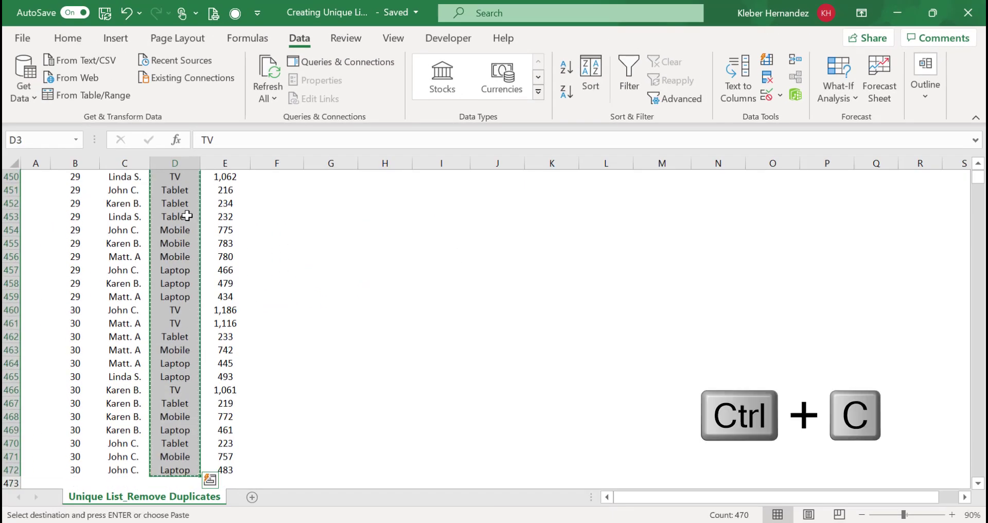
Paste the copied product values under the Product Sold header in column J, starting at J3
key("ctrl+Up")
key("Up")
key("Right")
key("Right")
key("Right")
key("Right")
key("Right")
key("Right")
key("Down")
key("Down")
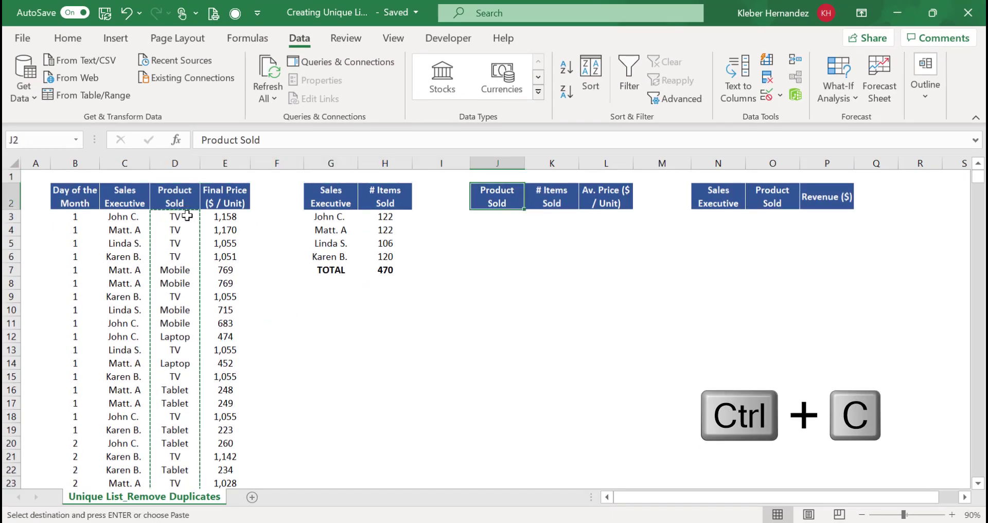
key("ctrl+v")
key("Escape")
key("Down")
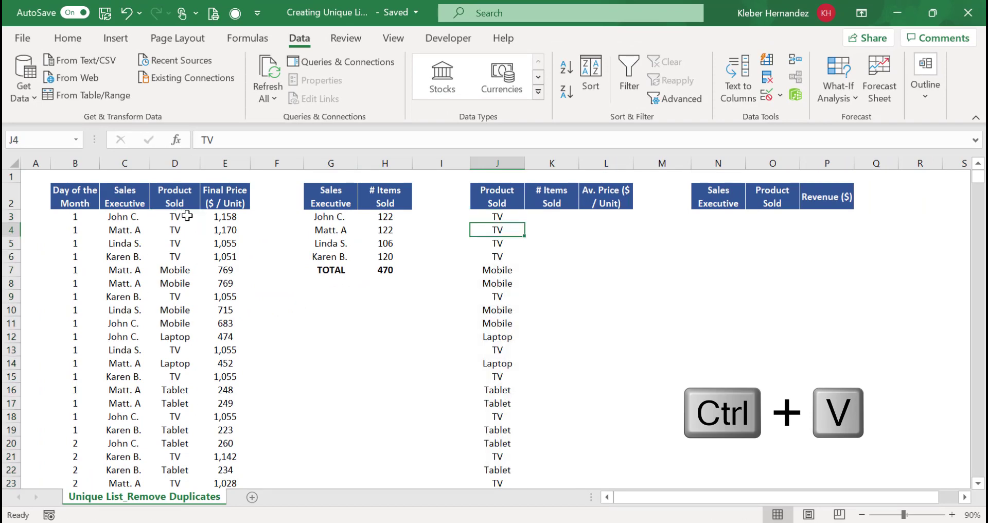
Start Remove Duplicates on the product table in columns J to L with only the Product Sold column checked
key("ctrl+a")
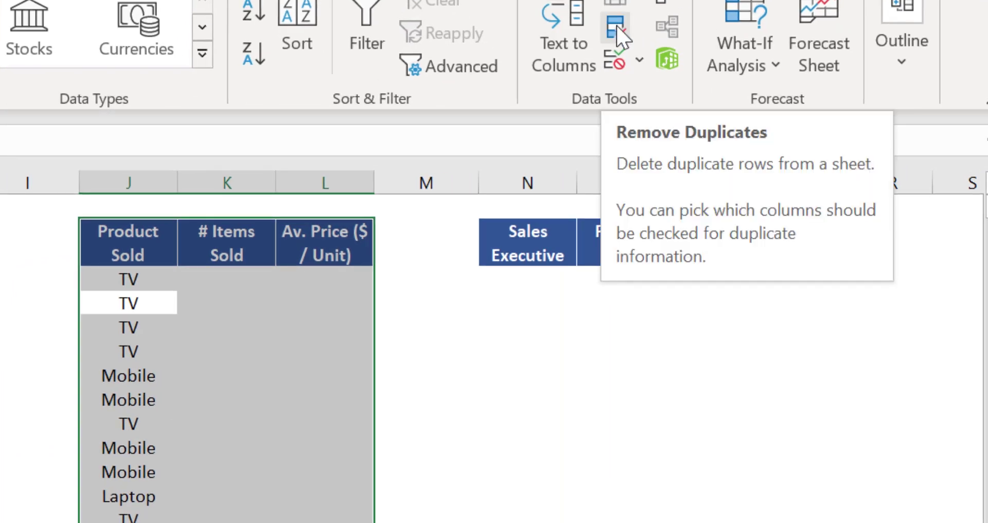
left_click(616, 30)
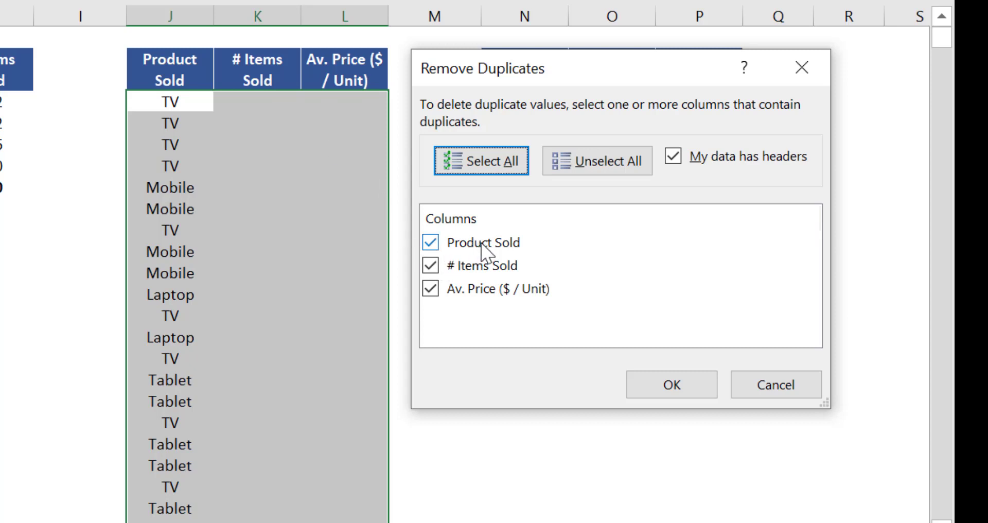
left_click(431, 265)
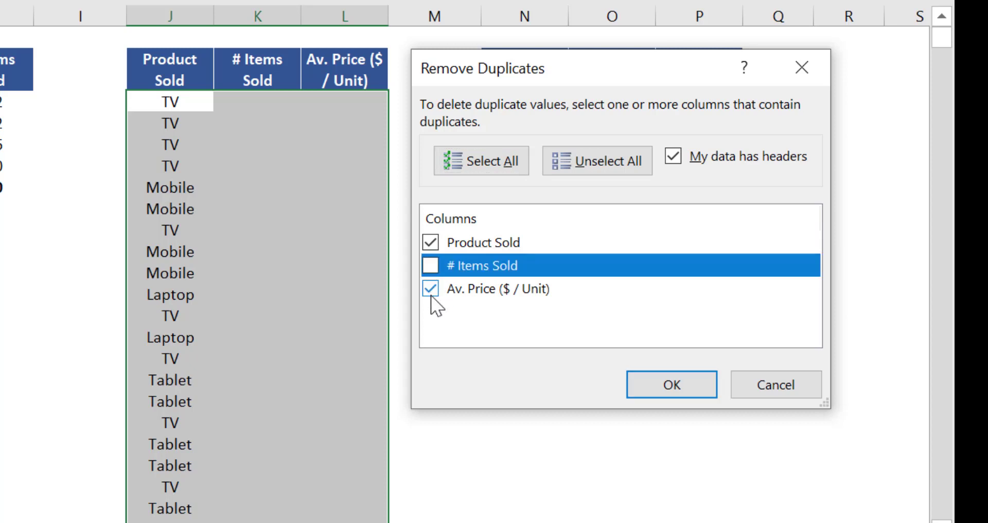
left_click(431, 289)
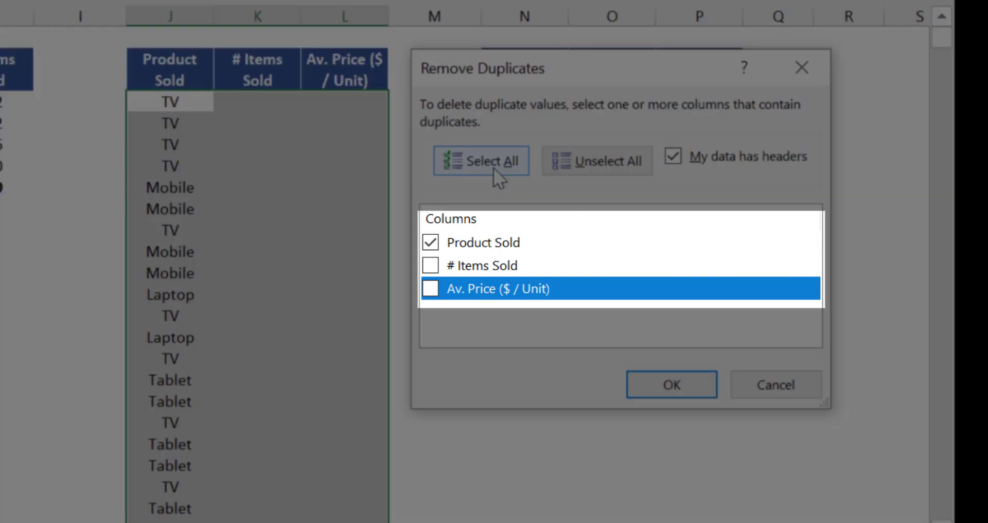
left_click(493, 168)
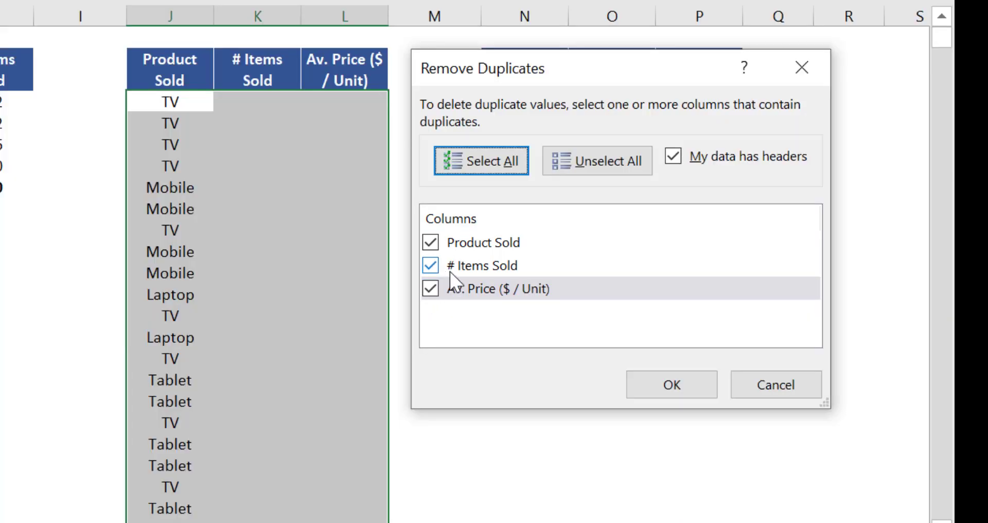
left_click(603, 162)
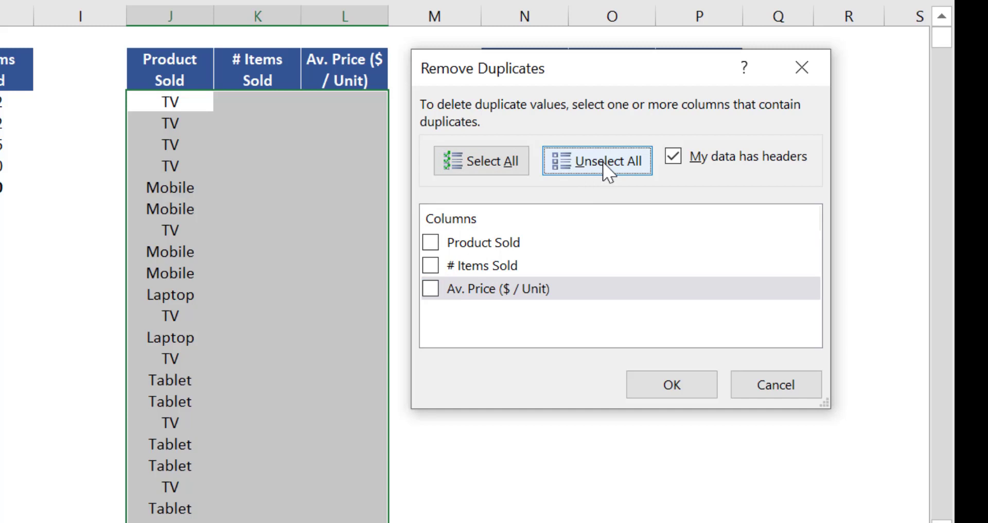
left_click(431, 243)
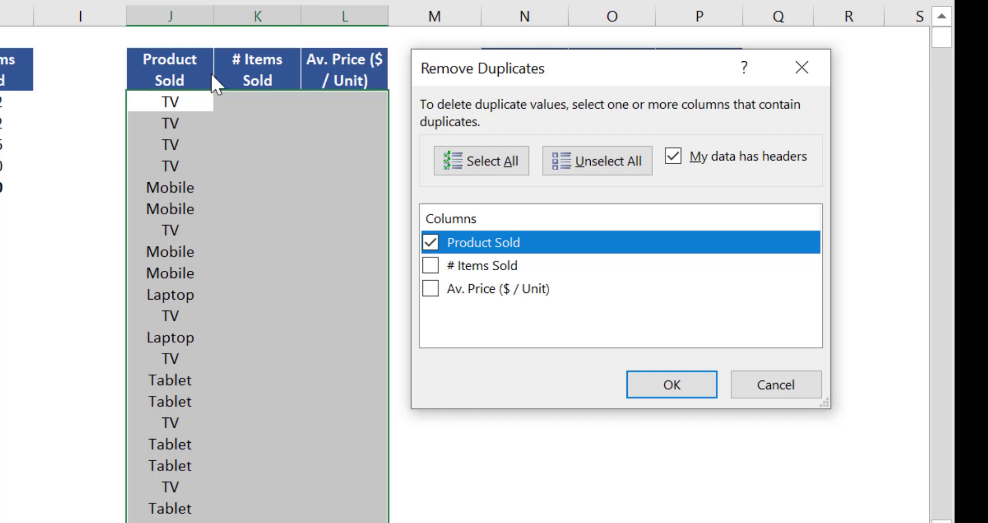
Switch the "My data has headers" option off and back on for the duplicate removal
left_click(674, 157)
left_click(675, 159)
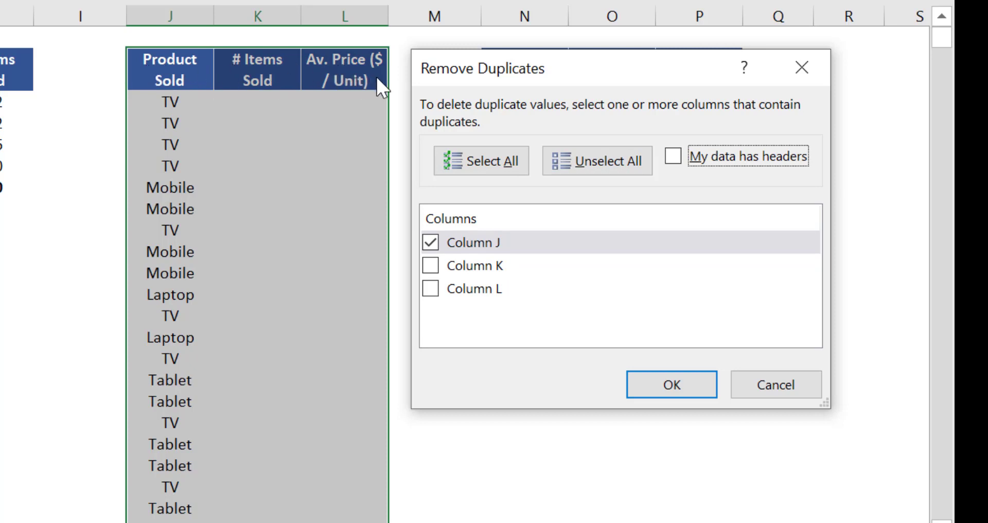
left_click(675, 156)
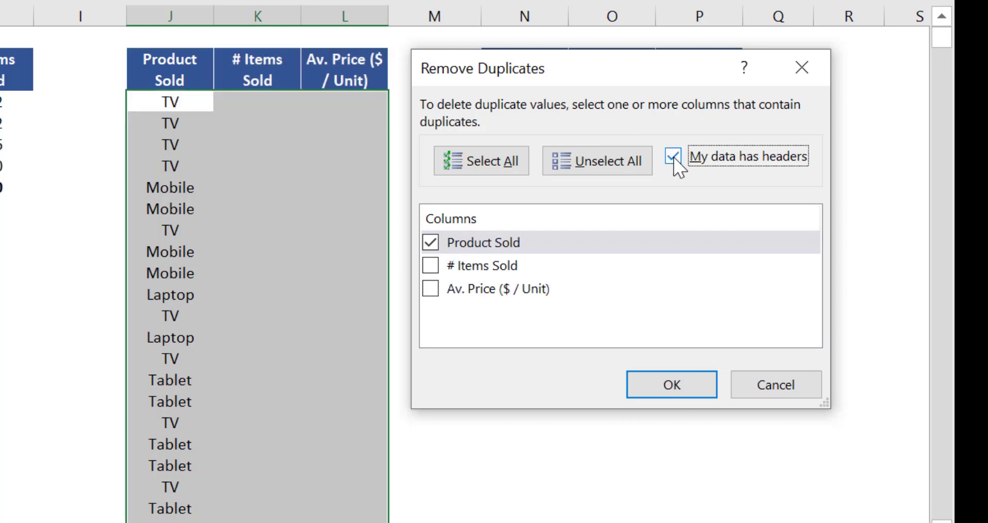
Remove the duplicates from the product table and go through the remaining products in column J
left_click(674, 388)
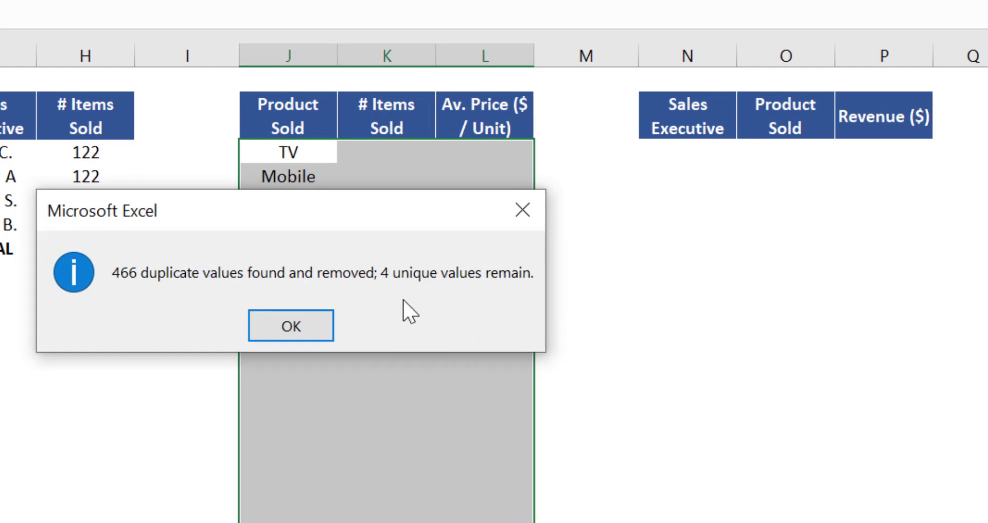
key("Return")
key("Right")
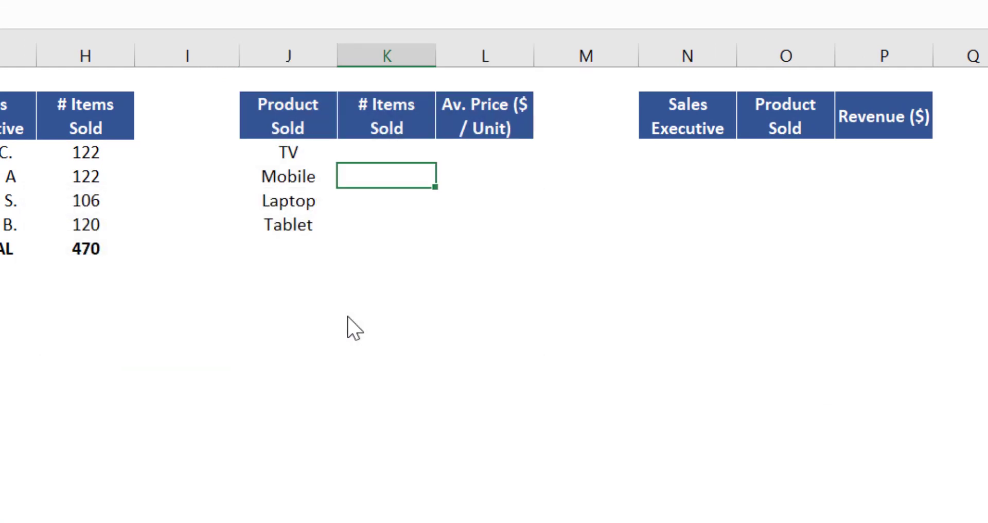
key("Left")
key("Up")
key("Down")
key("Down")
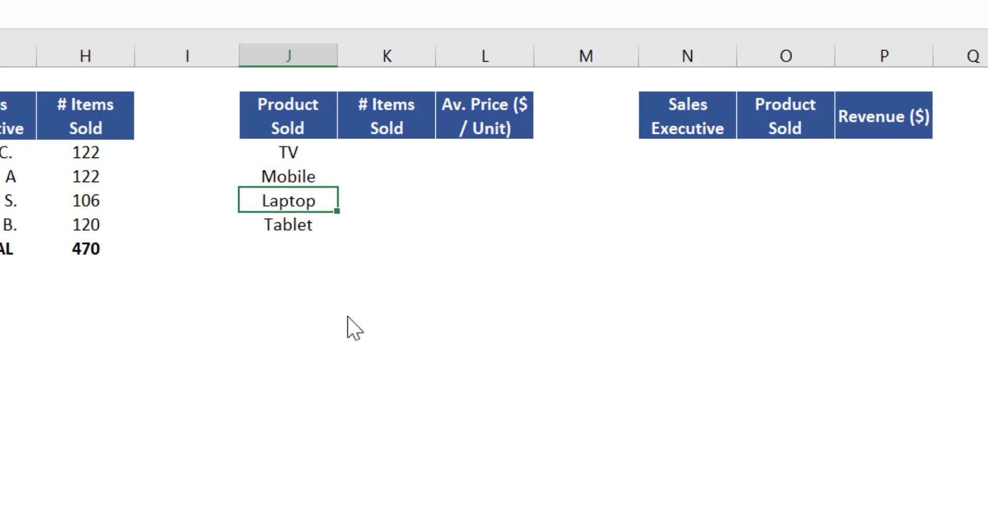
key("Down")
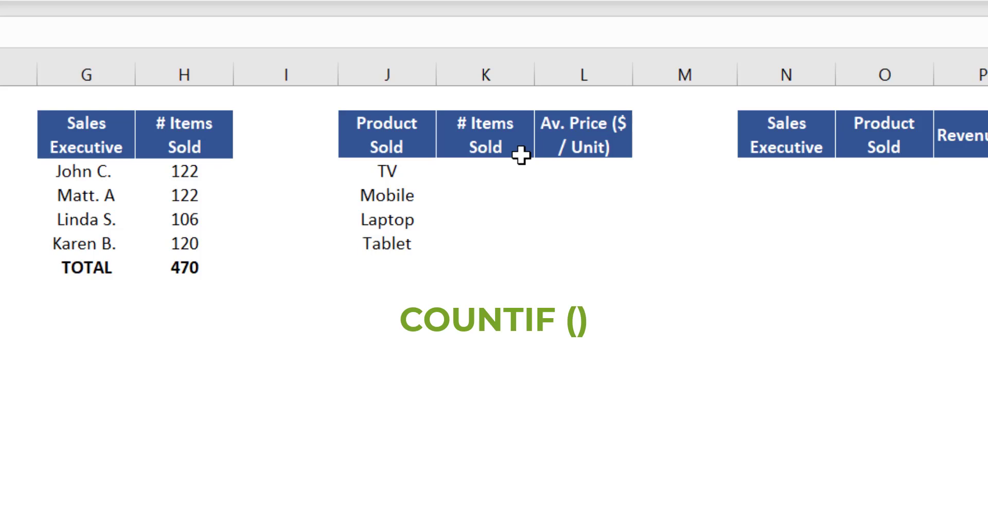
Enter =COUNTIF(D3:D472,J3) in K3 to count the items sold for the first product
left_click(488, 177)
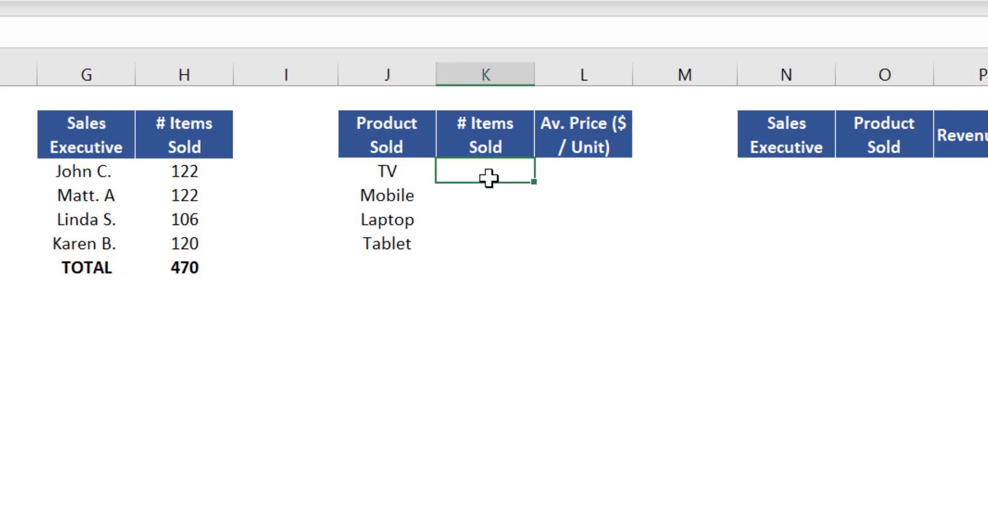
type("=countif")
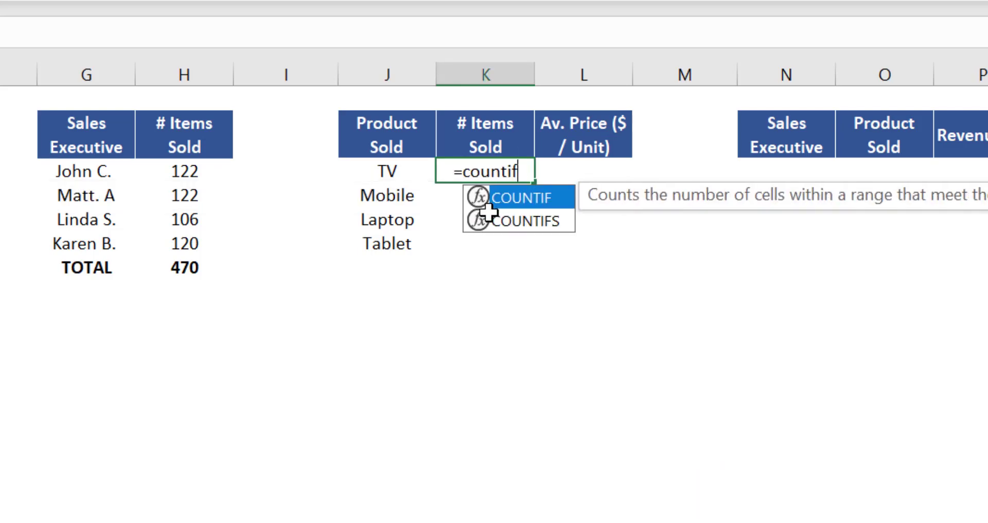
key("Tab")
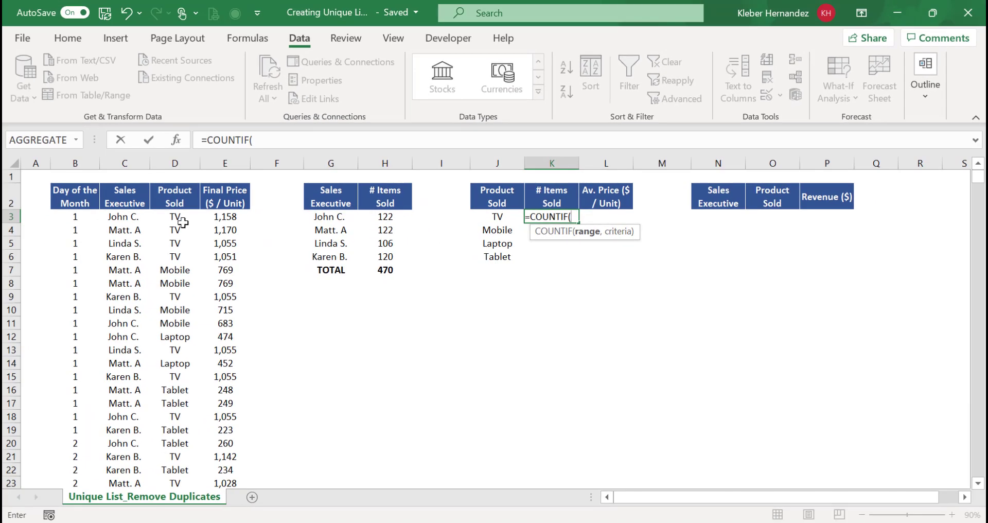
left_click(62, 205)
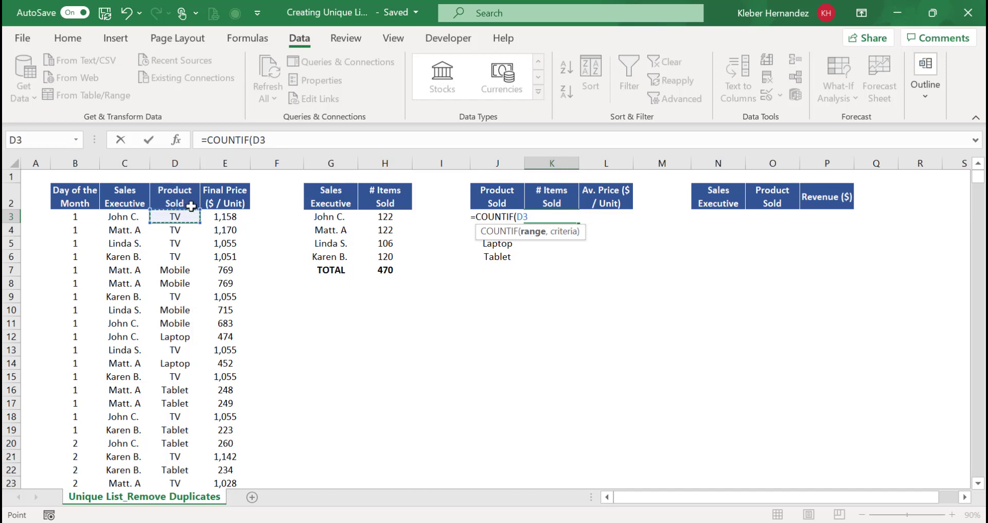
key("ctrl+shift+Down")
type(",")
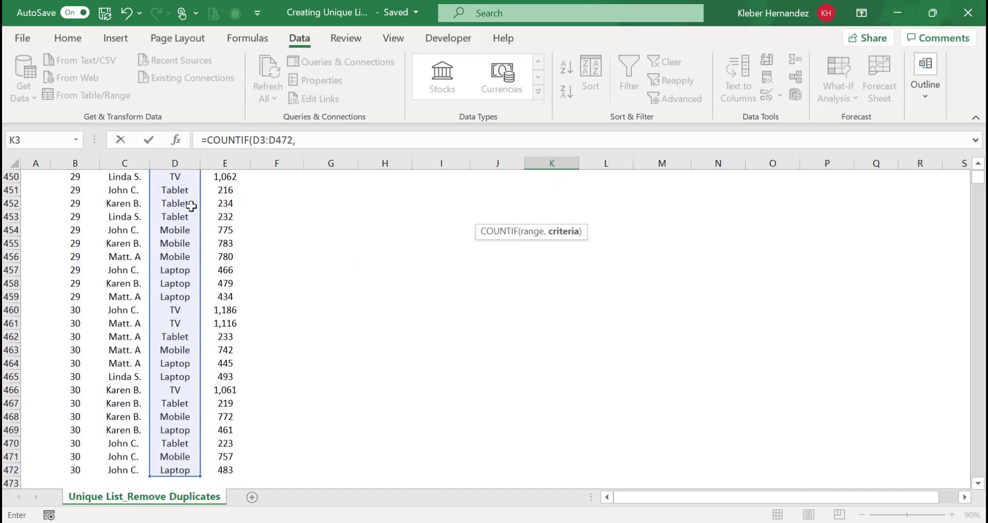
key("Up")
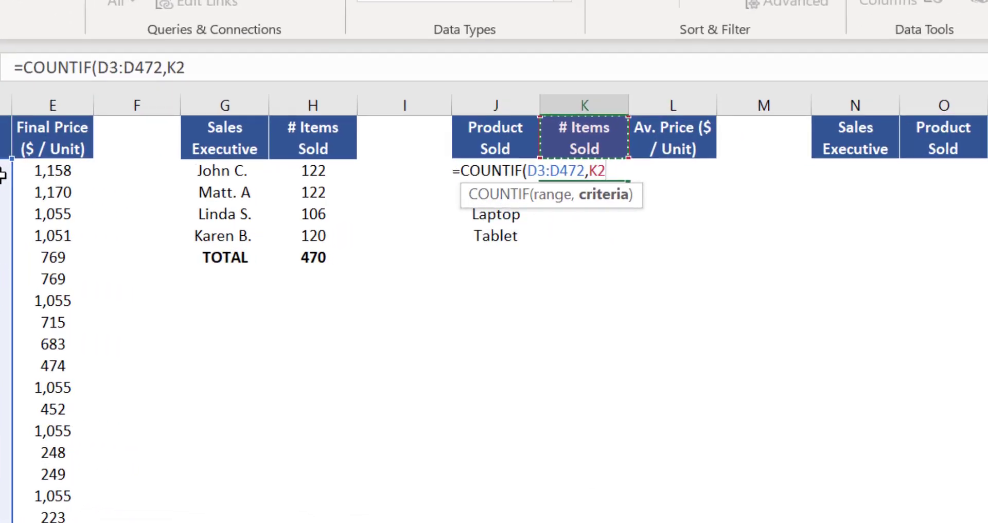
key("Down")
key("Left")
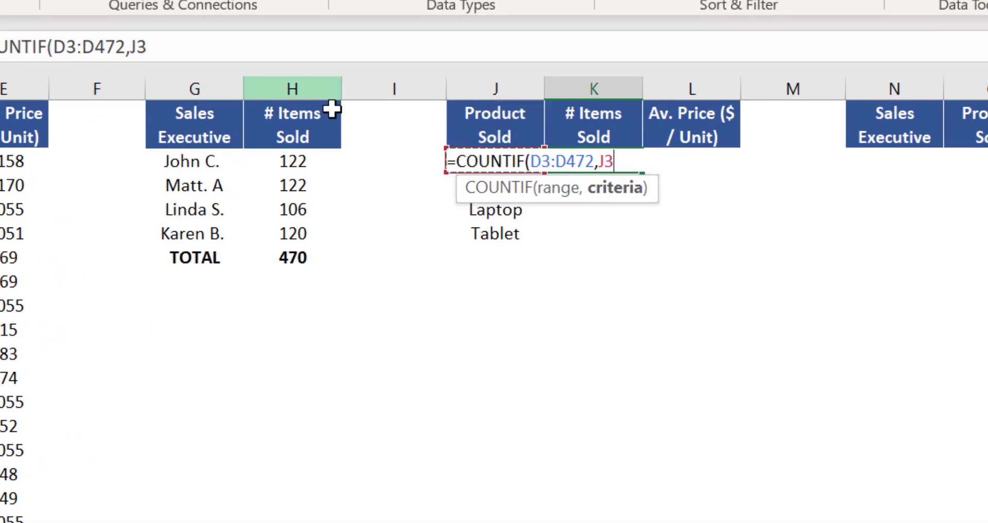
type(")")
key("Return")
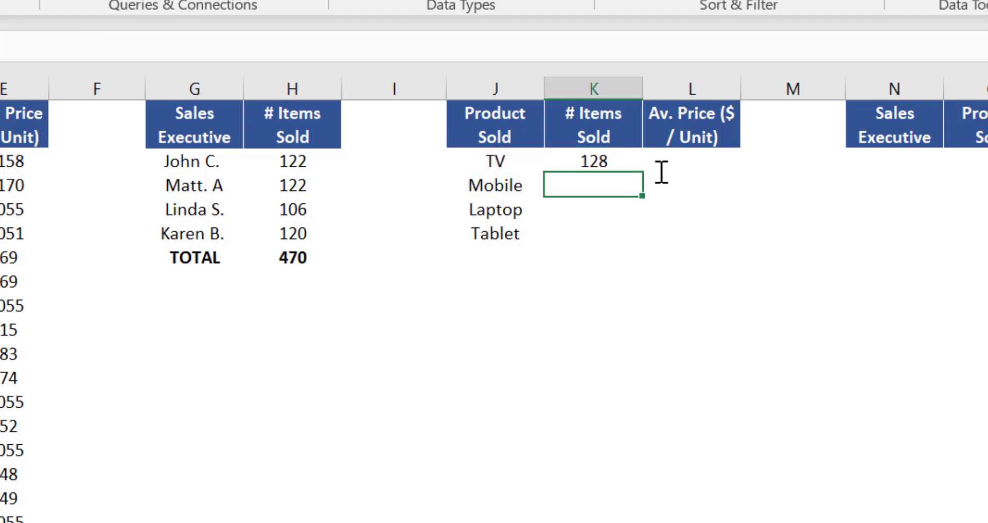
Make the COUNTIF range in K3 absolute so the formula reads =COUNTIF($D$3:$D$472,J3)
scroll(629, 183, "up", 1)
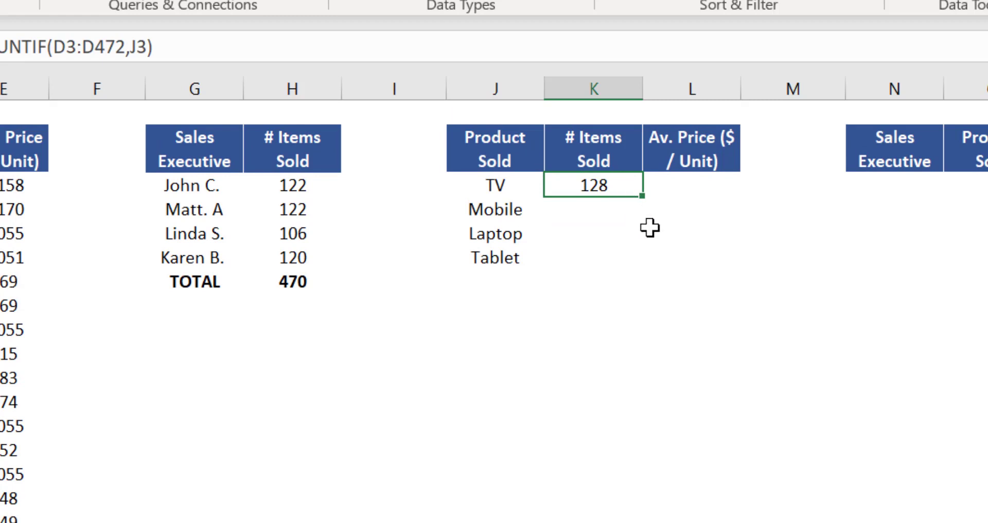
key("F2")
key("Left")
key("Left")
key("Left")
key("Left")
key("shift+Left")
key("shift+Left")
key("shift+Left")
key("shift+Left")
key("shift+Left")
key("shift+Left")
key("shift+Left")
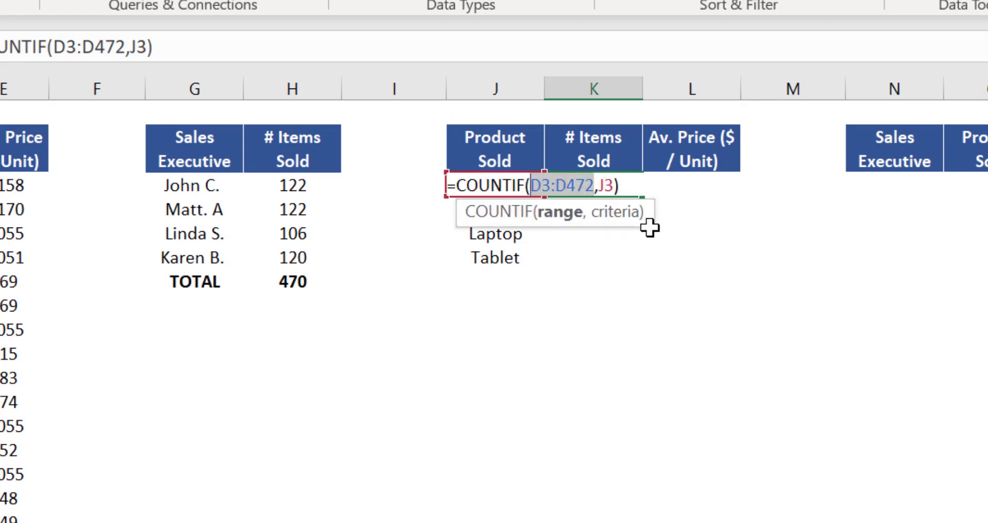
key("F4")
key("ctrl+Return")
Fill the K3 COUNTIF formula into K4:K6 for the remaining products
key("shift+Down")
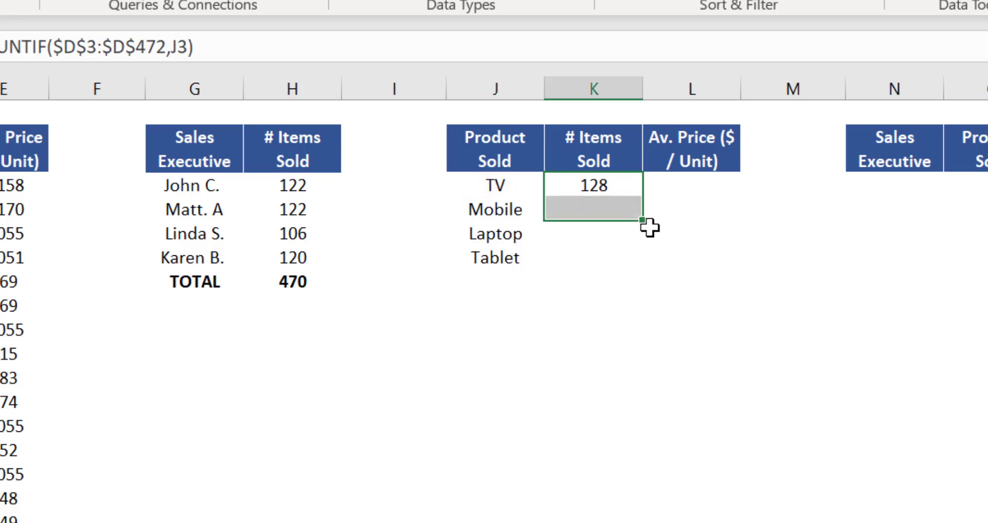
key("shift+Down")
key("shift+Down")
key("F2")
key("ctrl+Return")
key("Down")
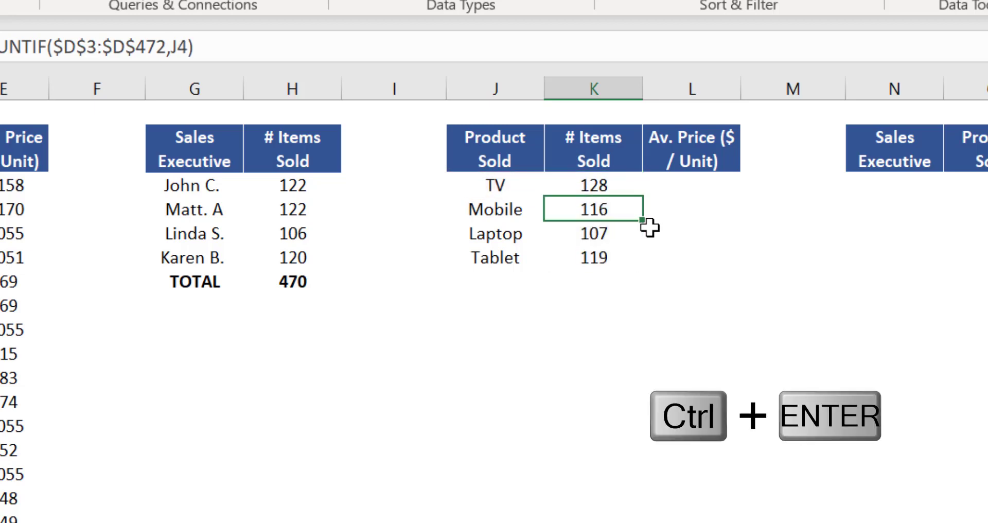
Start an AVERAGEIF formula in L3 with D3:D472 as the range and J3 as the criteria
left_click(700, 164)
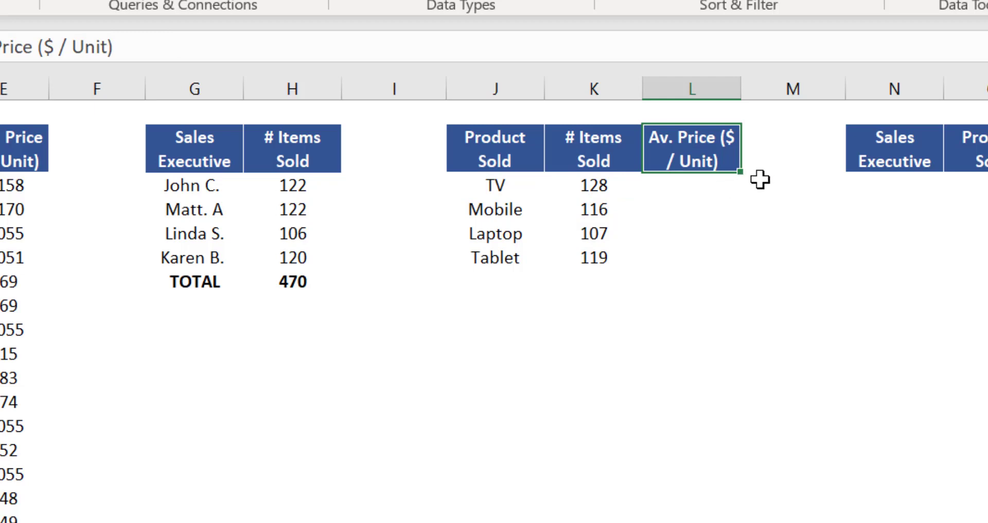
left_click(723, 185)
type("=aver")
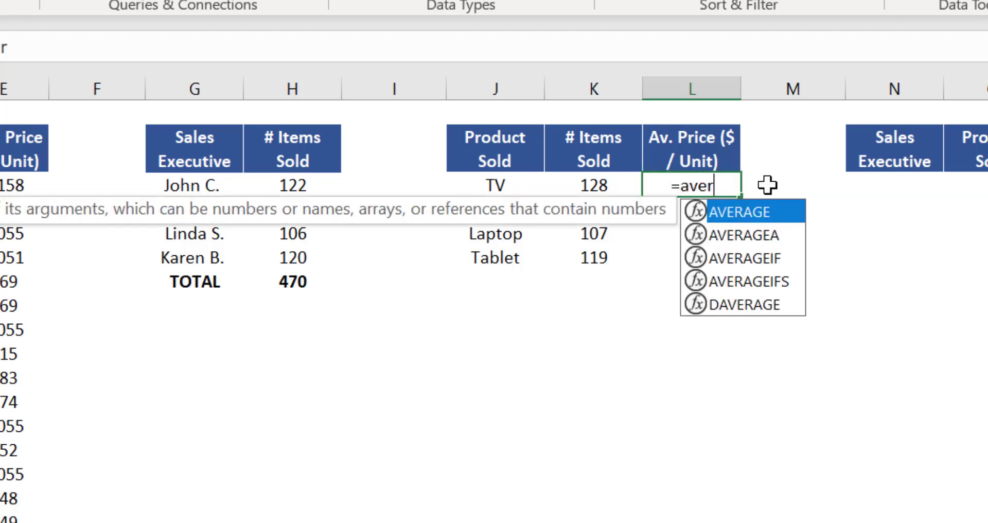
key("Down")
key("Down")
key("Tab")
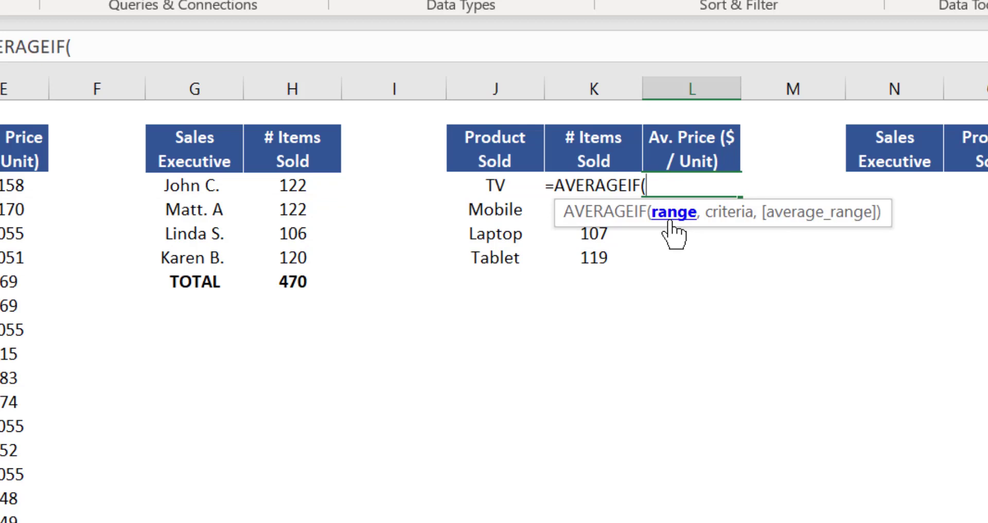
left_click(284, 196)
key("ctrl+shift+Down")
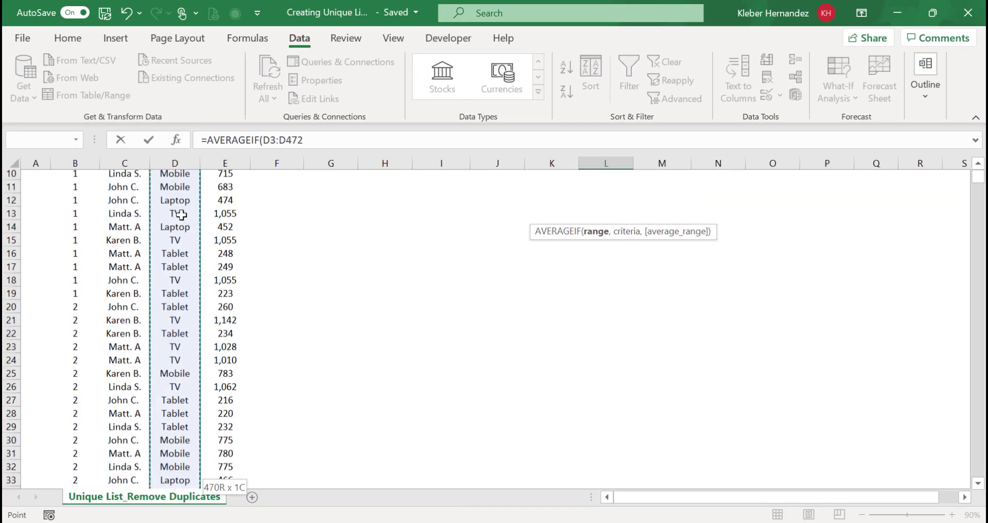
type(",")
key("Up")
key("Left")
key("Left")
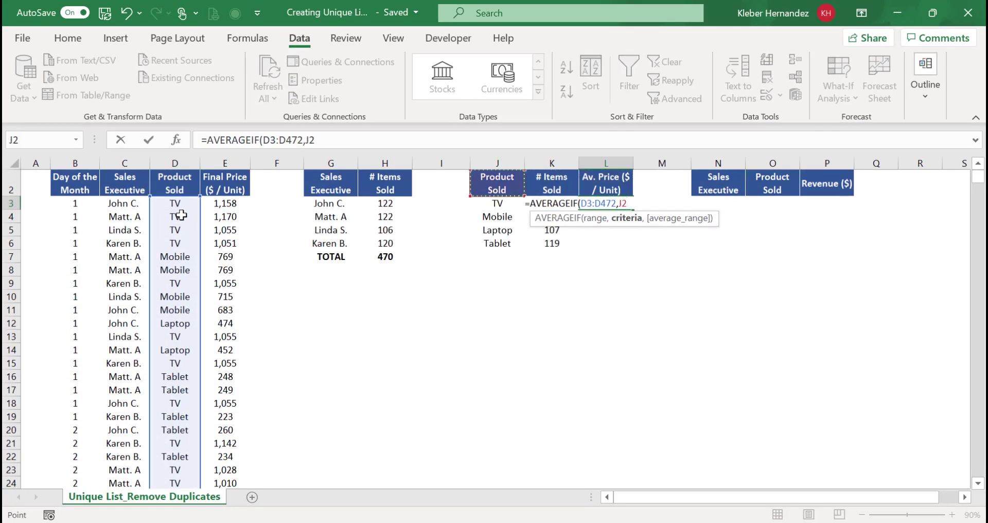
key("Down")
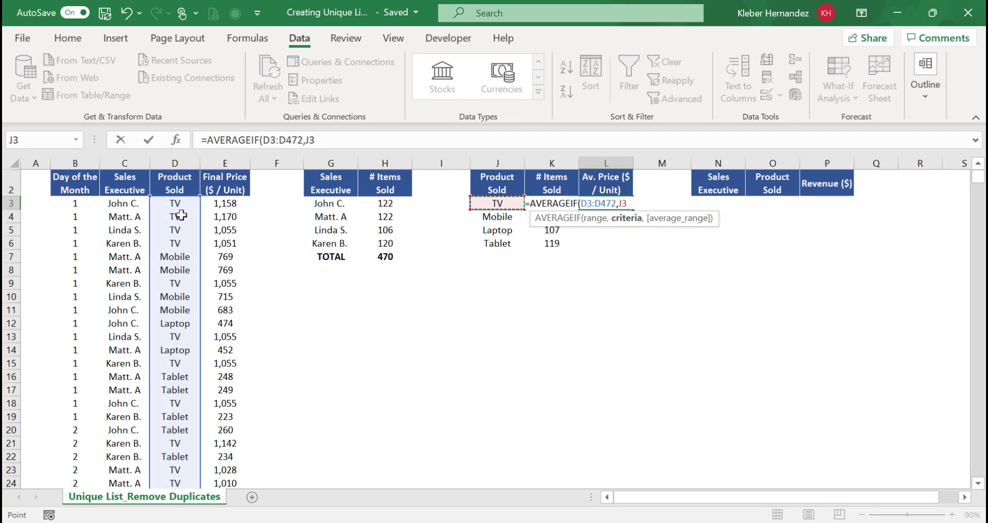
type(",")
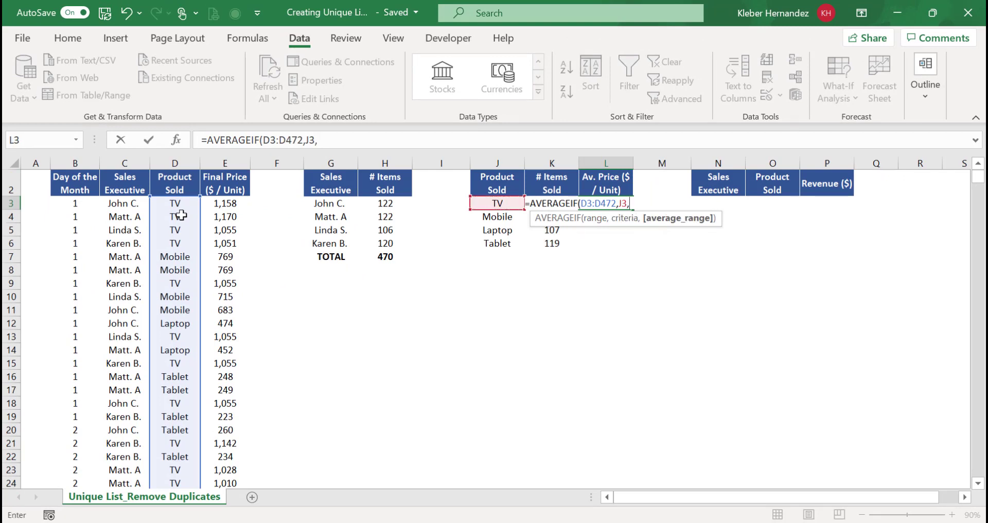
Complete the L3 formula with the price column as average range so it reads =AVERAGEIF(D3:D472,J3,E3:E472)
key("Left")
key("Left")
key("Left")
key("Left")
key("Left")
key("Left")
key("Left")
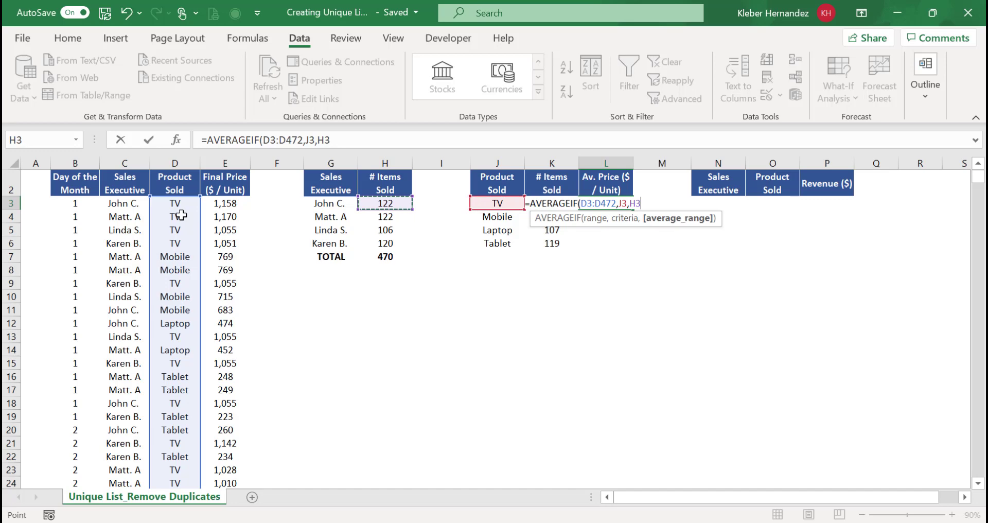
key("ctrl+shift+Down")
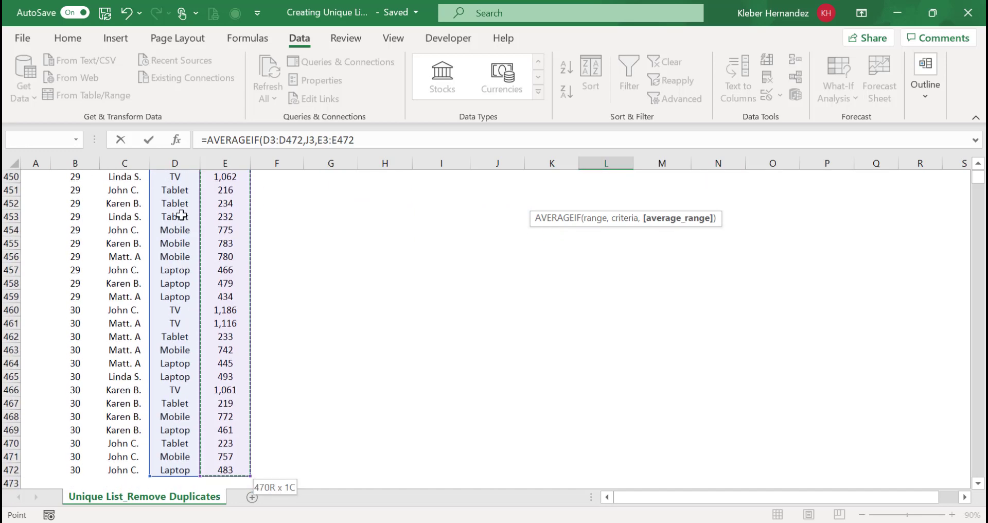
type(")")
key("ctrl+Return")
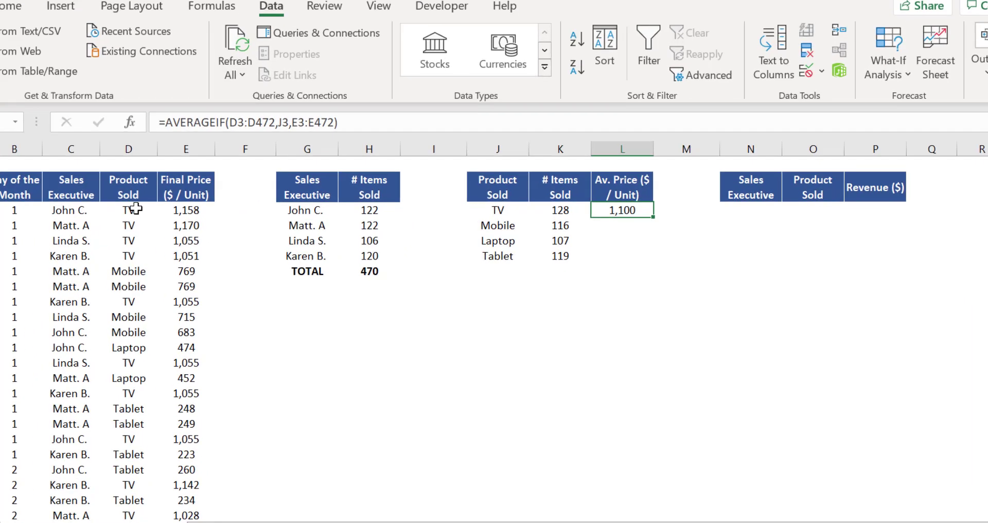
Make the average range in the L3 formula absolute as $E$3:$E$472
key("F2")
key("Left")
key("shift+Left")
key("shift+Left")
key("shift+Left")
key("shift+Left")
key("shift+Left")
key("shift+Left")
key("shift+Left")
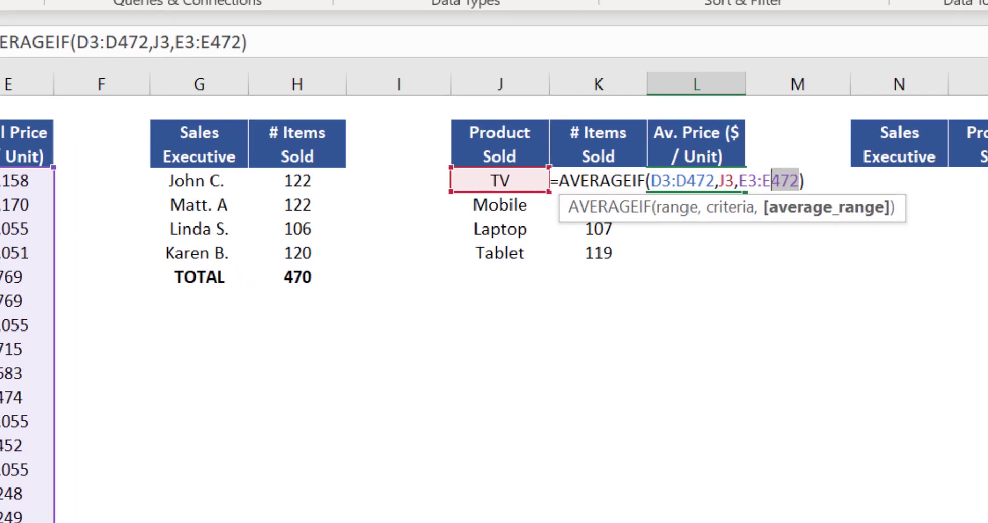
key("F4")
Make the criteria range in the L3 formula absolute as $D$3:$D$472 and commit the formula
key("Left")
key("Left")
key("Left")
key("Left")
key("Left")
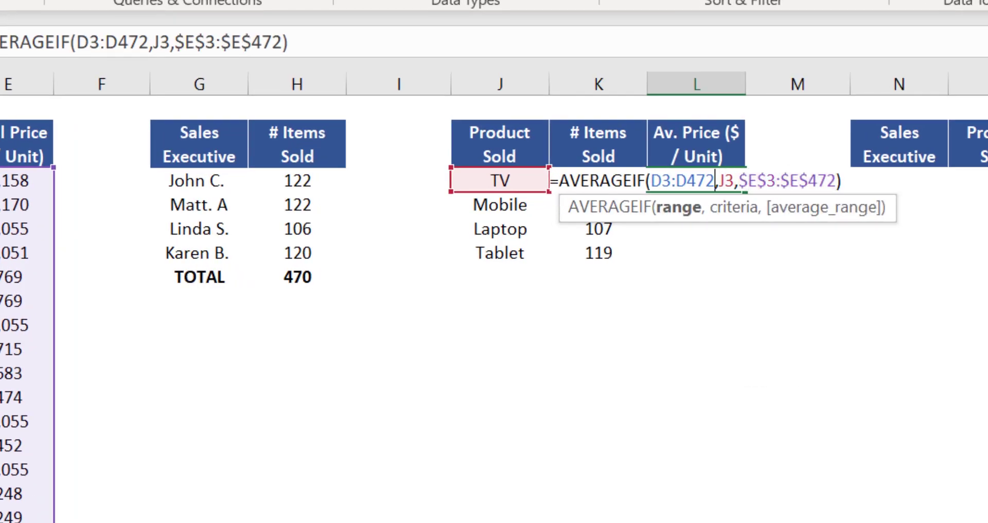
key("shift+Left")
key("shift+Left")
key("shift+Left")
key("shift+Left")
key("shift+Left")
key("shift+Left")
key("shift+Left")
key("F4")
key("ctrl+Return")
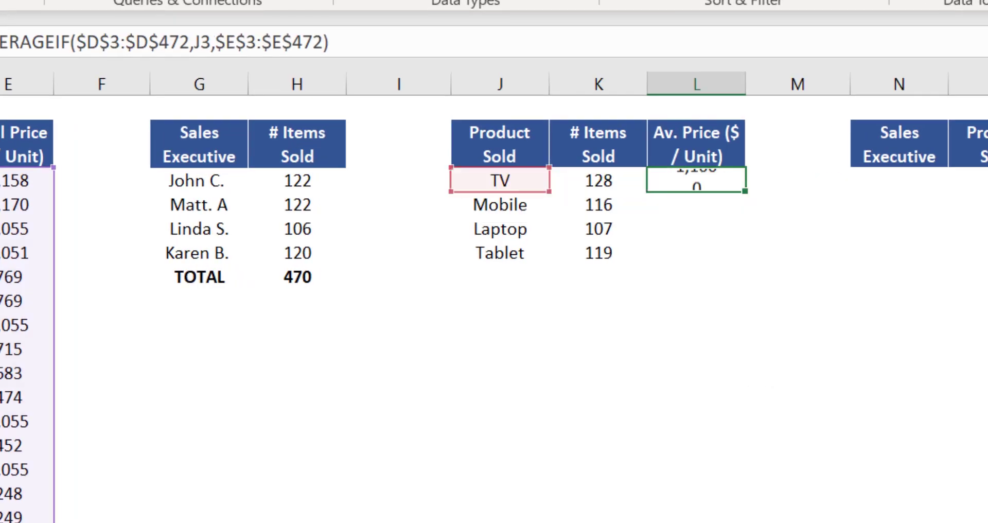
Fill the L3 AVERAGEIF formula into L4:L6 for the remaining products
key("shift+Down")
key("shift+Down")
key("shift+Down")
key("F2")
key("ctrl+Return")
Build the product table's total row with a dash in L7, =SUM(K3:K6) in K7 and the label TOTAL in J7
key("Down")
key("Down")
key("Down")
key("Down")
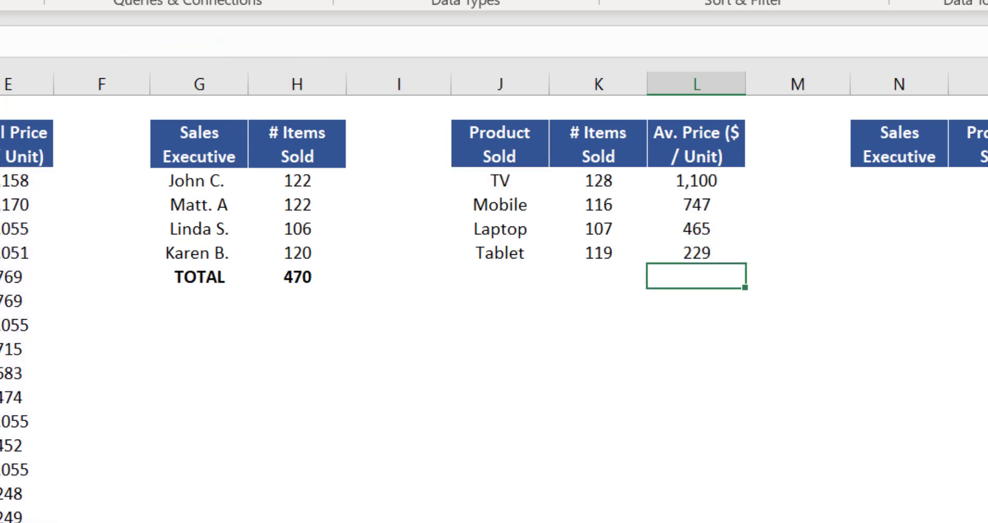
left_click(598, 276)
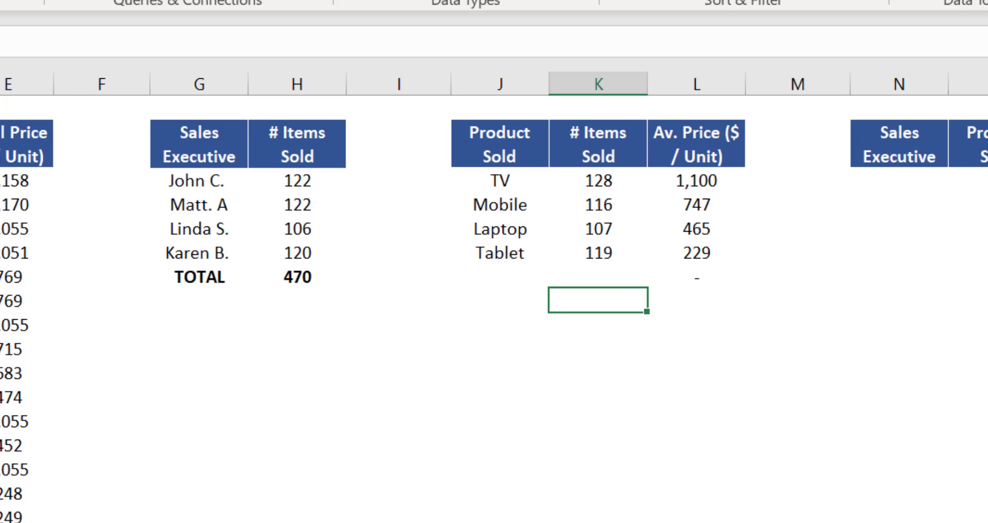
key("alt+equal")
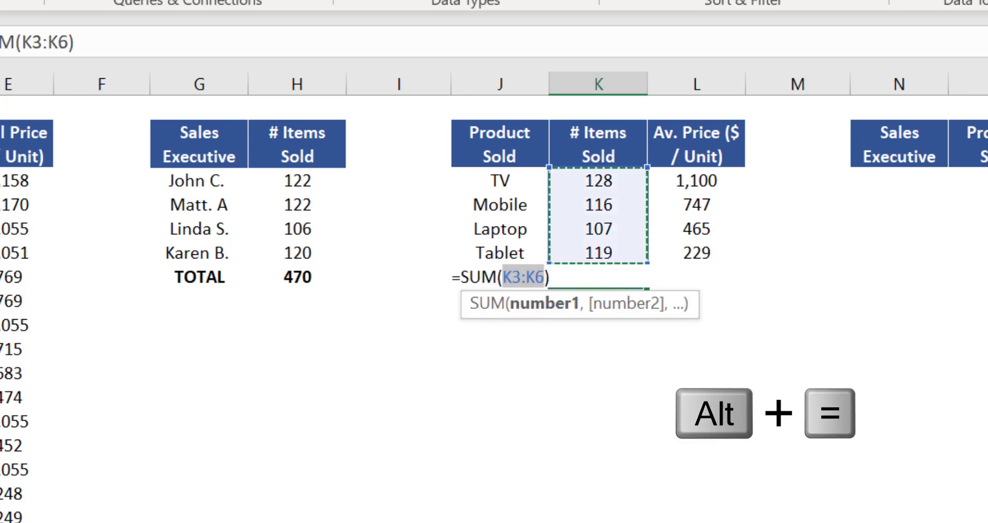
key("ctrl+Return")
left_click(499, 276)
type("TOTAL")
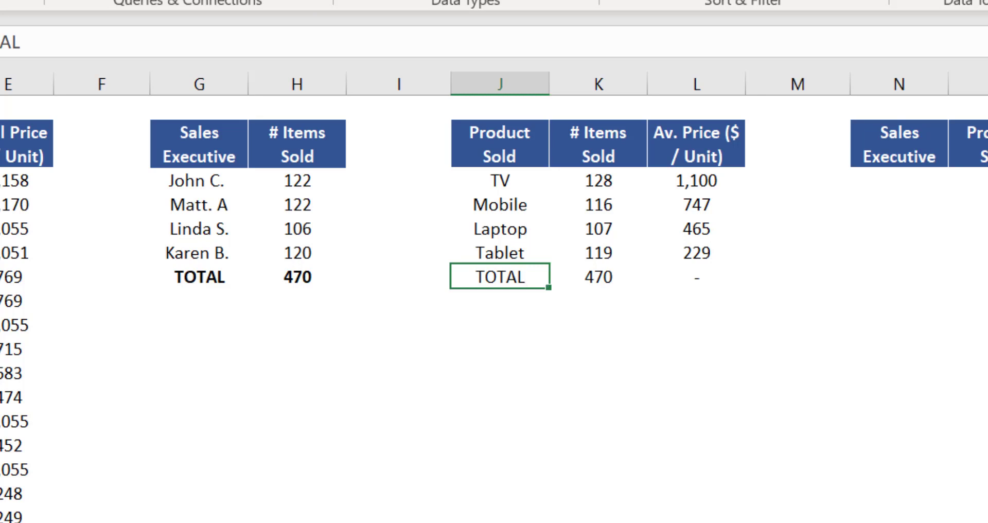
Make the product table's total row J7:L7 bold
key("shift+Right")
key("shift+Right")
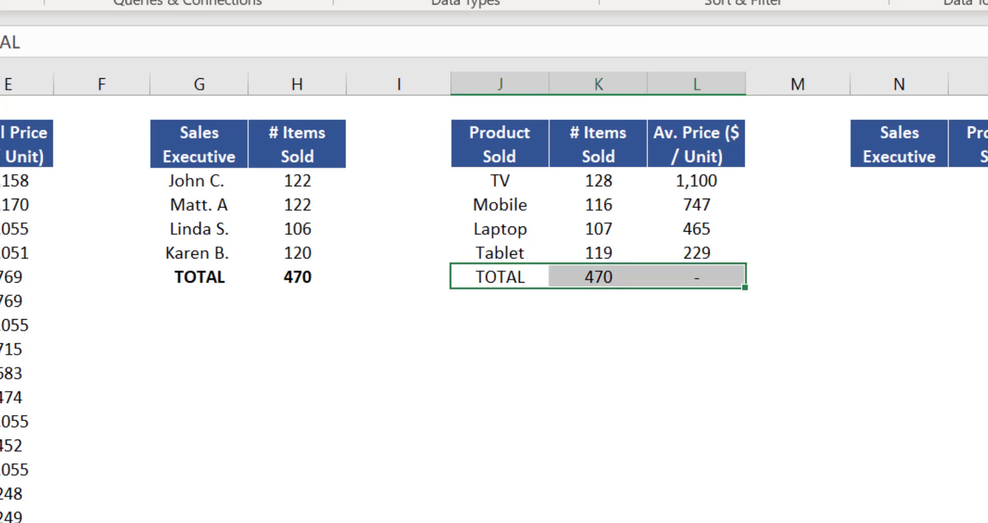
key("ctrl+b")
left_click(500, 323)
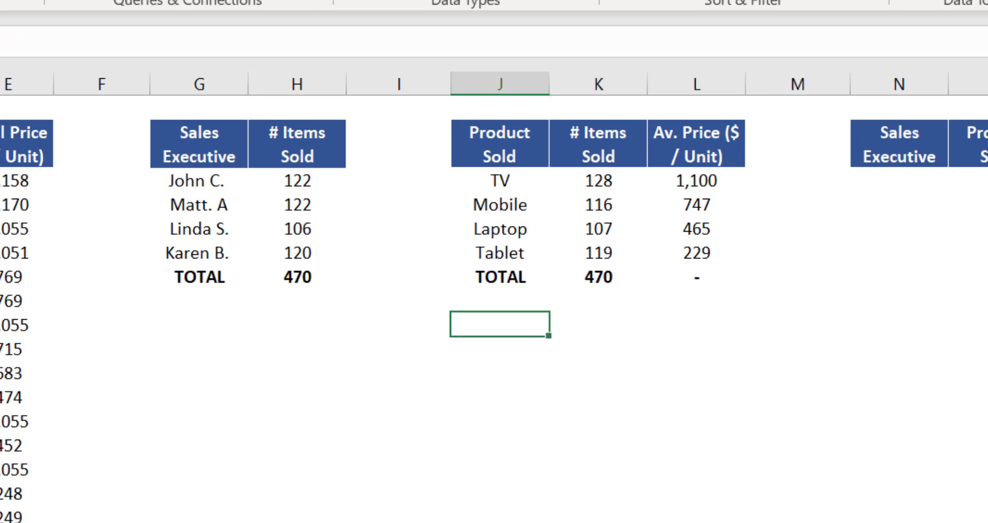
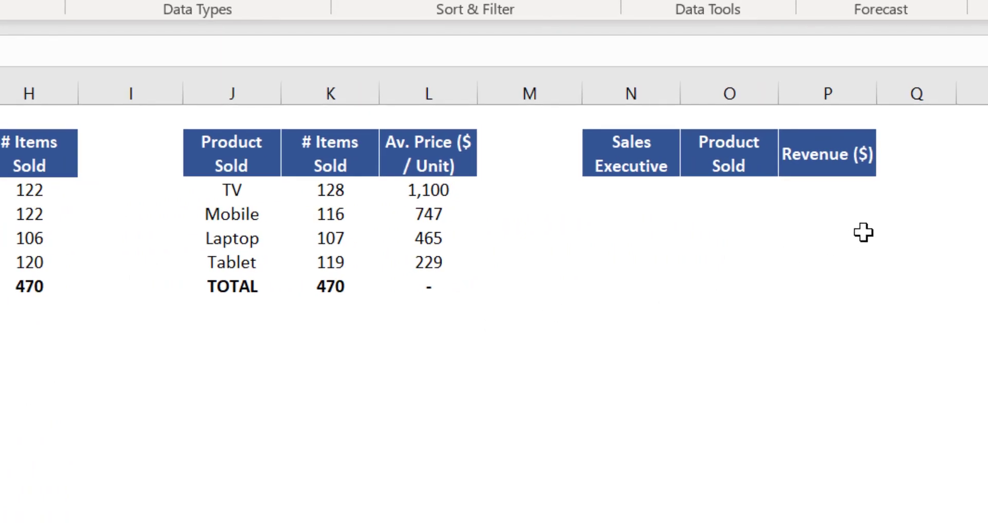
left_click(874, 158)
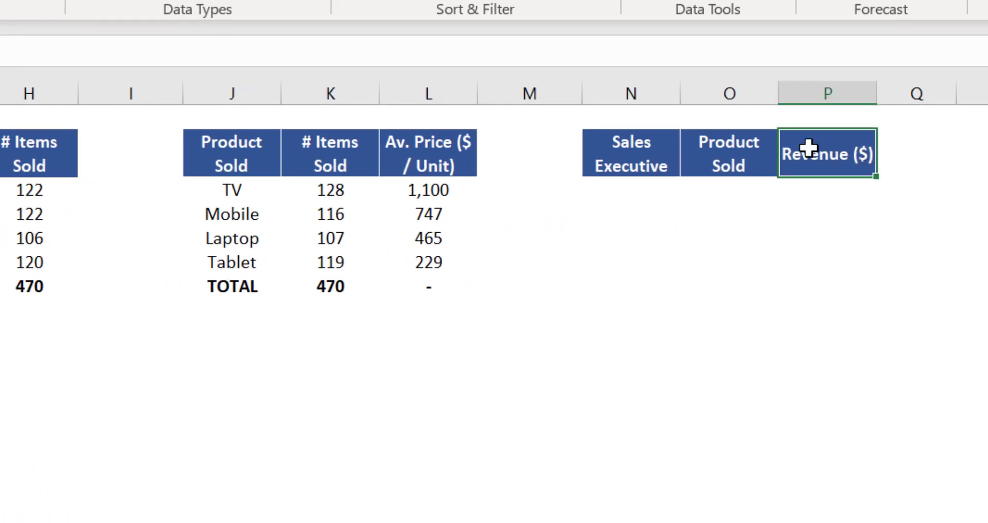
left_click(642, 152)
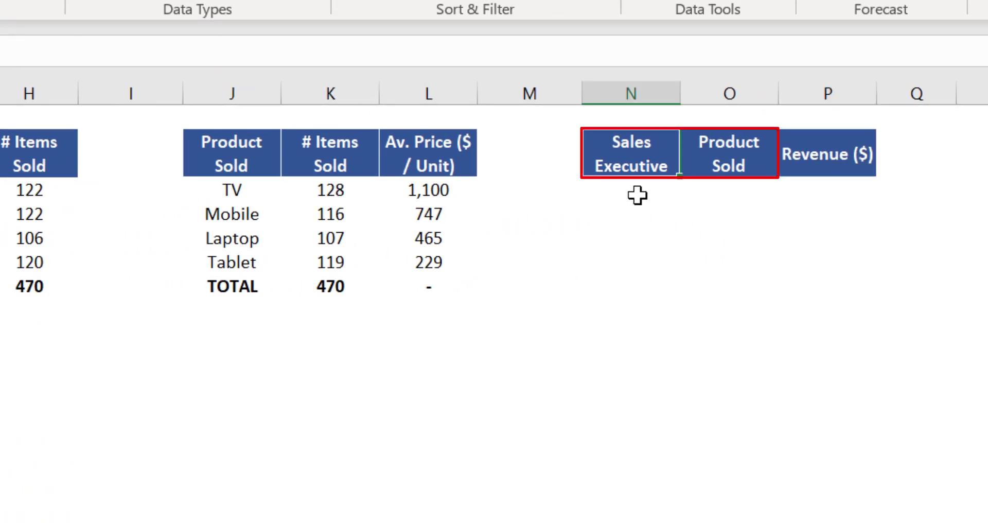
left_click(733, 157)
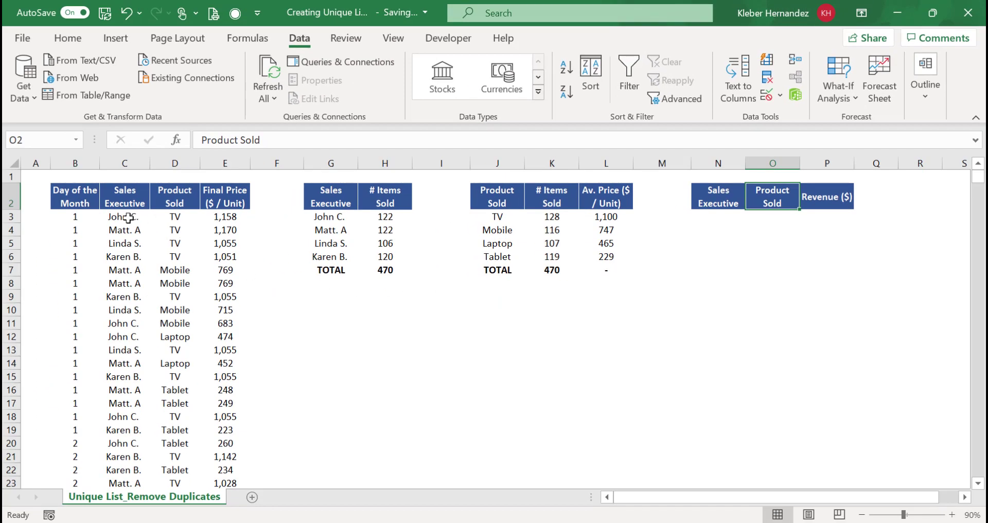
Copy the sales executive and product records in C3:D472 and paste them into the revenue table starting at N3
left_click(128, 219)
key("shift+Right")
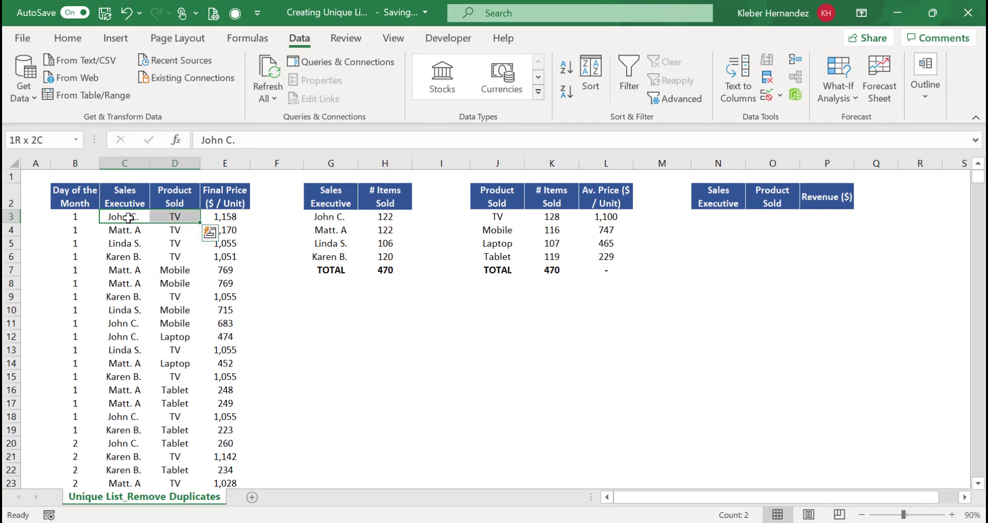
key("ctrl+shift+Down")
key("ctrl+c")
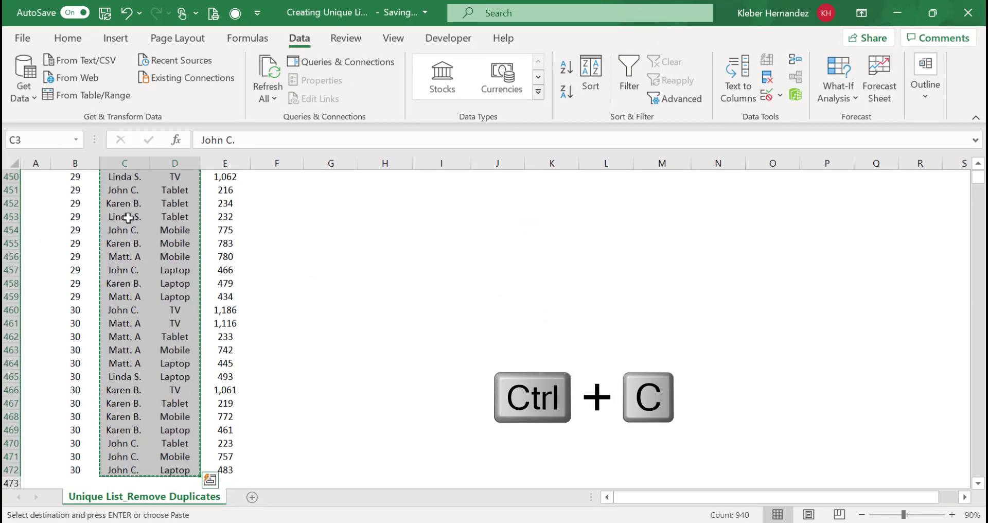
key("Up")
key("Up")
key("Right")
key("Right")
key("Right")
key("Right")
key("Right")
key("Right")
key("Right")
key("Right")
key("Right")
key("Right")
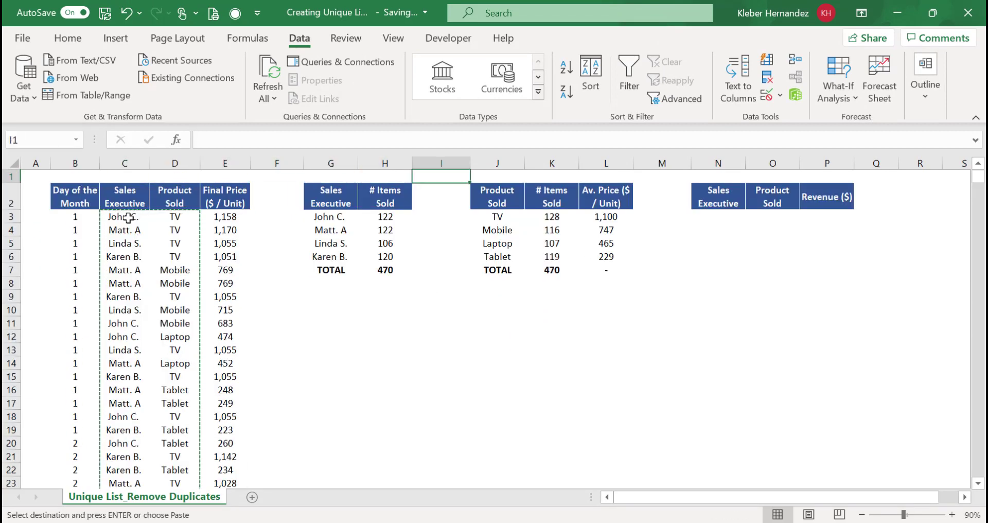
key("Down")
key("Down")
key("Right")
key("ctrl+v")
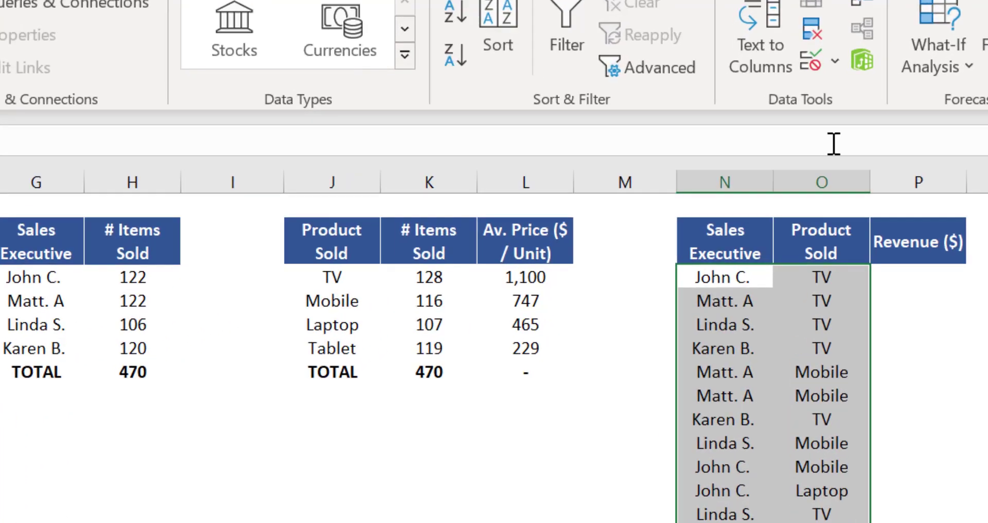
Remove duplicates from the pasted list based on both the Sales Executive and Product Sold columns
left_click(821, 32)
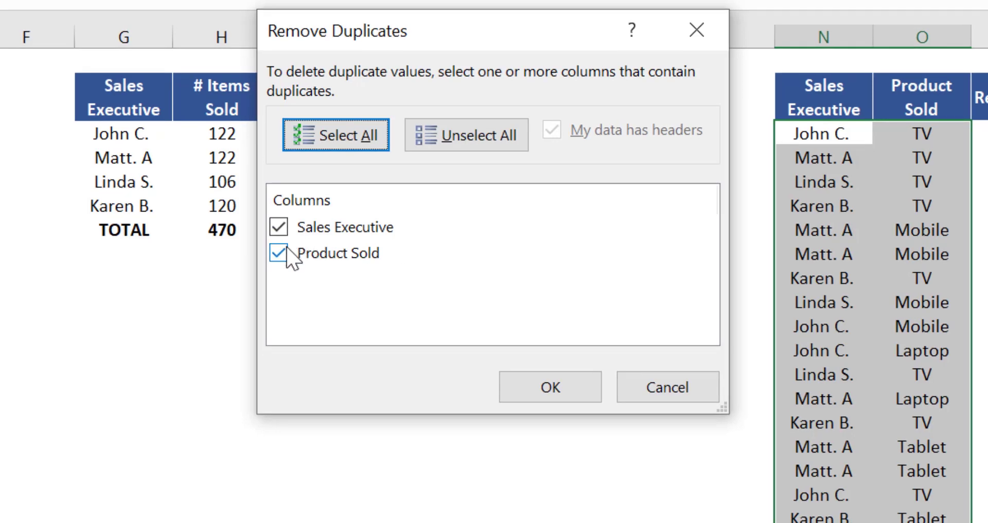
left_click(550, 395)
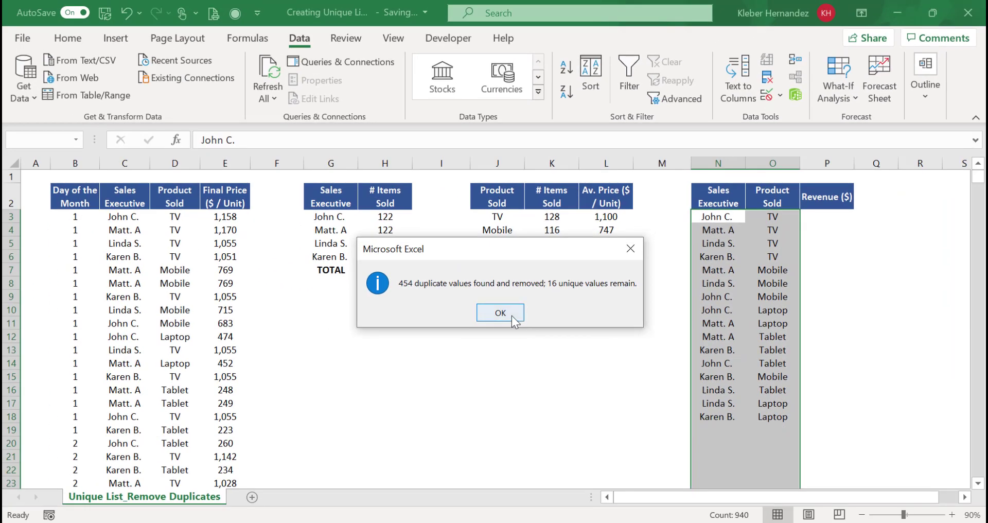
left_click(450, 314)
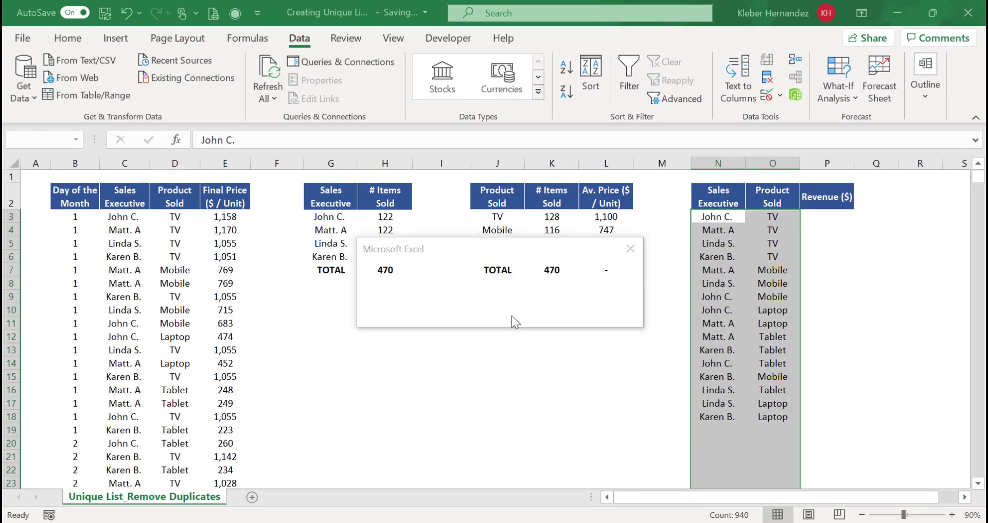
left_click(710, 417)
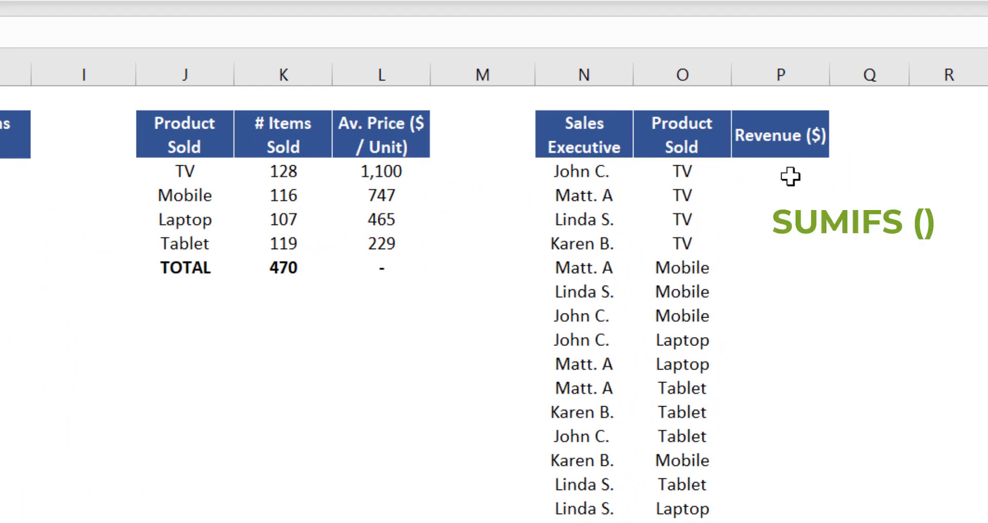
Start a SUMIFS formula in P3 with the final prices E3:E472 as the sum range
left_click(790, 176)
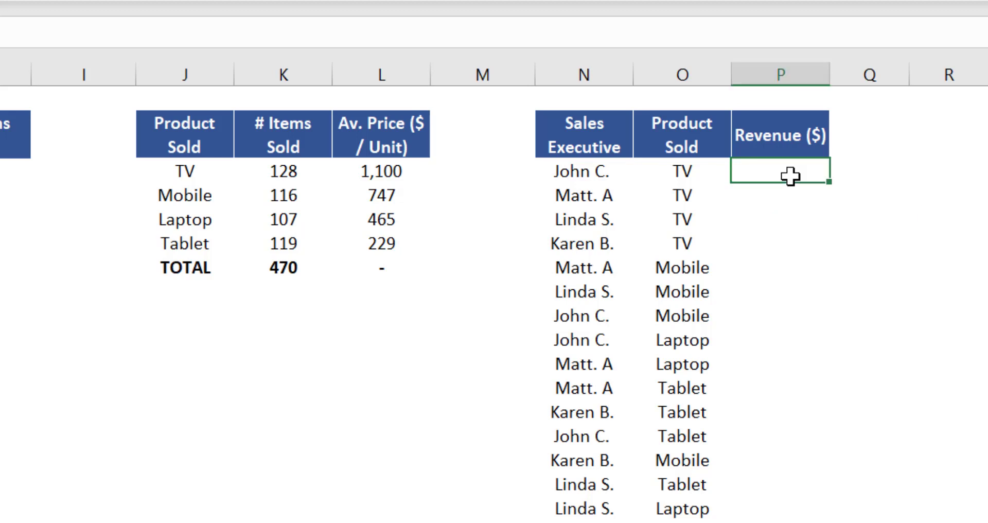
type("=sumifs")
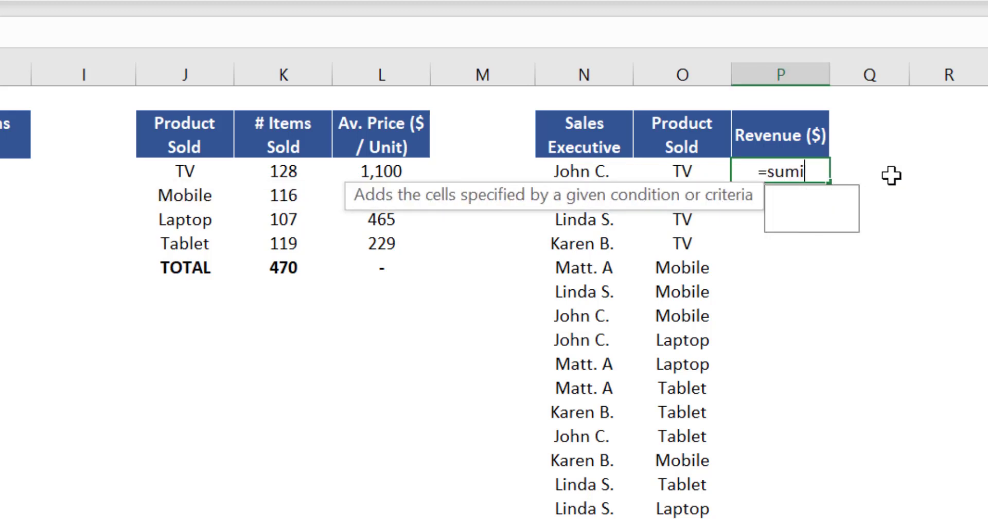
key("Tab")
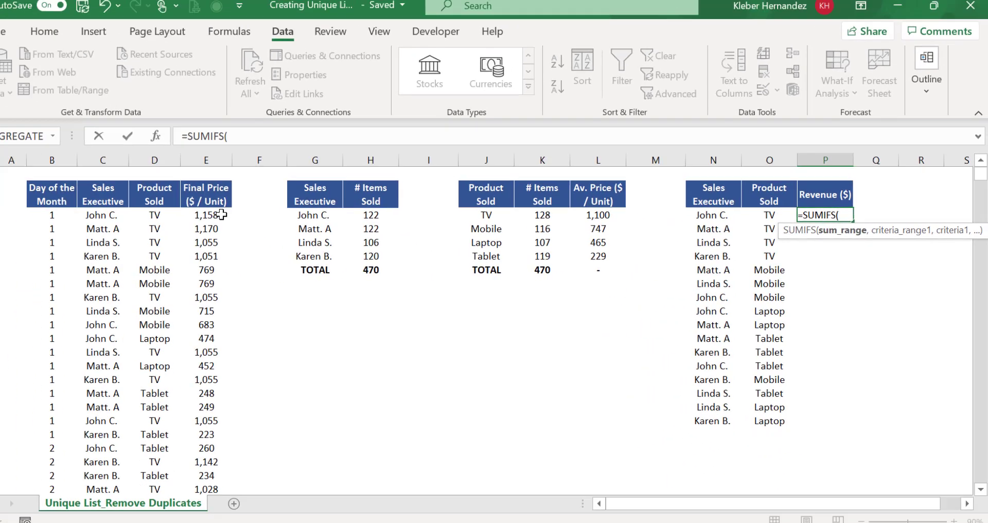
left_click(226, 157)
key("ctrl+shift+Down")
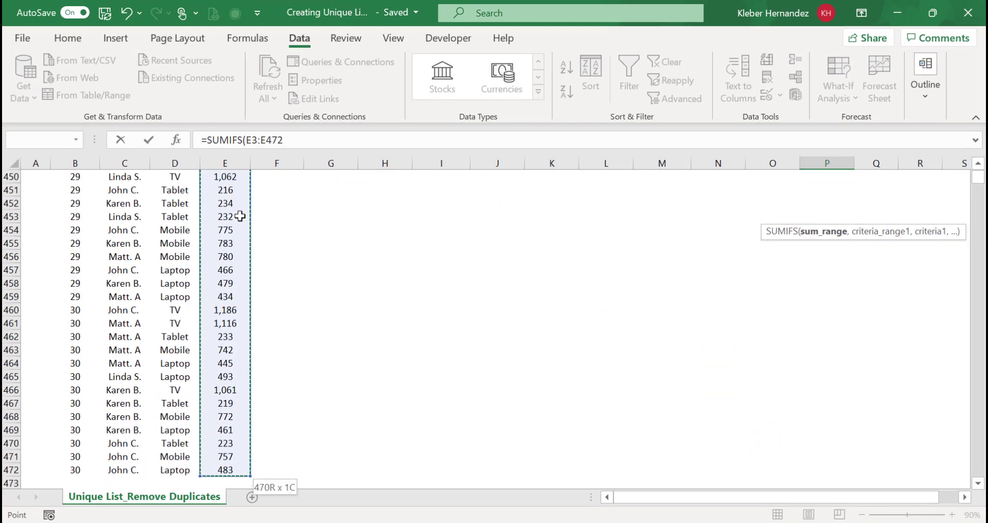
Add the sales executive range C3:C472 with N3 as the first criteria pair of the SUMIFS formula
type(",")
key("Up")
key("Up")
key("Down")
key("Down")
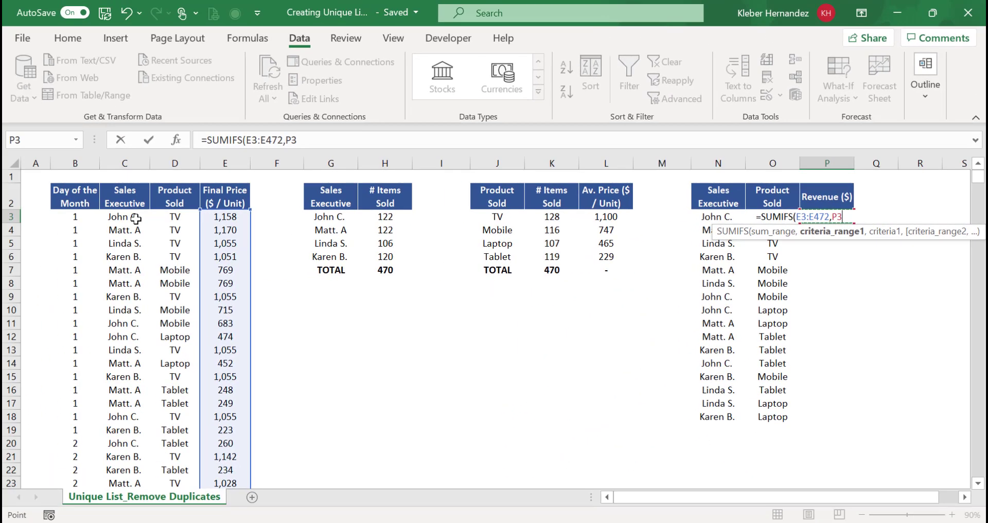
left_click(135, 218)
key("ctrl+shift+Down")
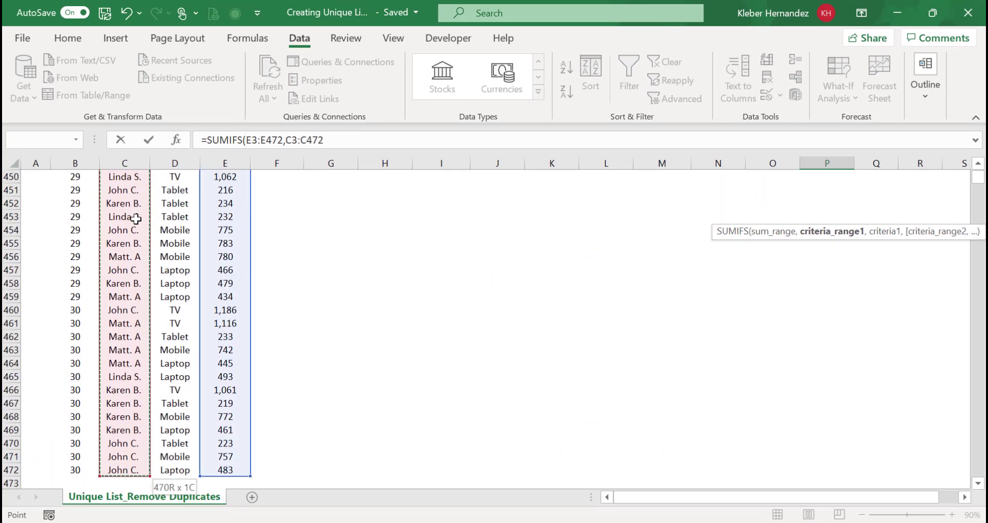
type(",")
key("Up")
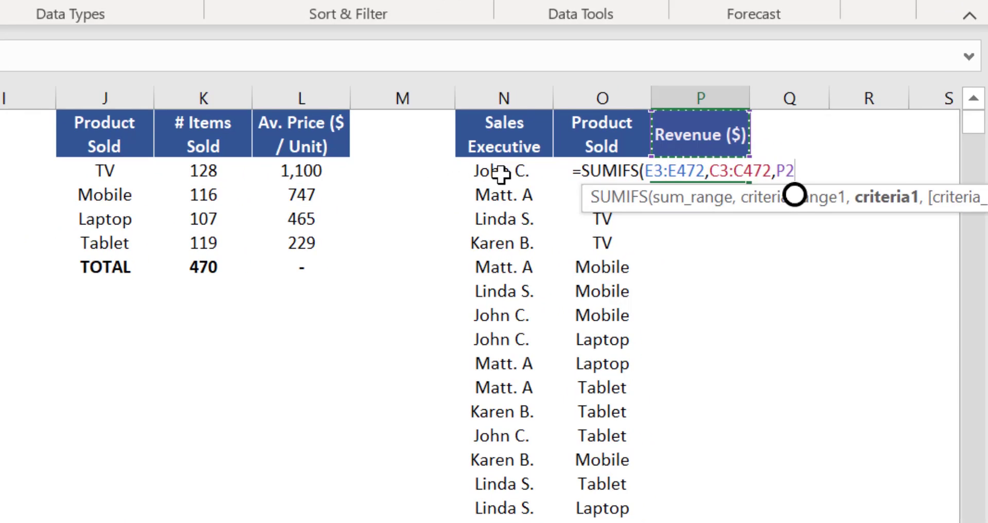
left_click(502, 174)
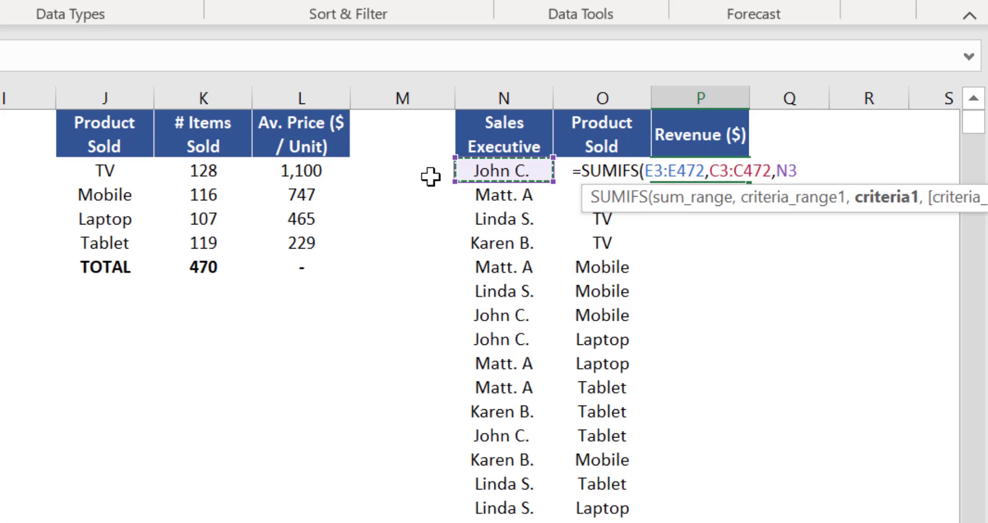
Add the product range D3:D472 with O3 as the second criteria pair and complete the SUMIFS formula in P3
type(",")
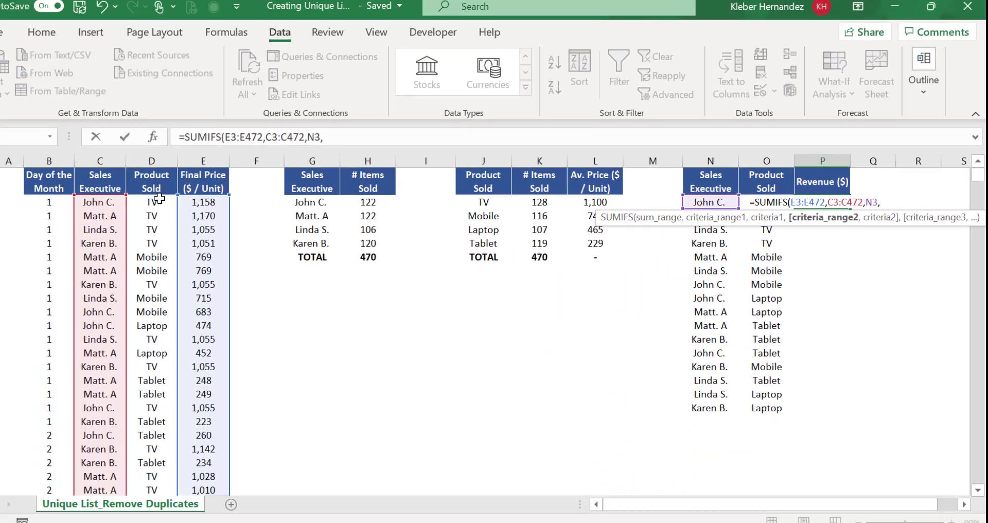
left_click(180, 202)
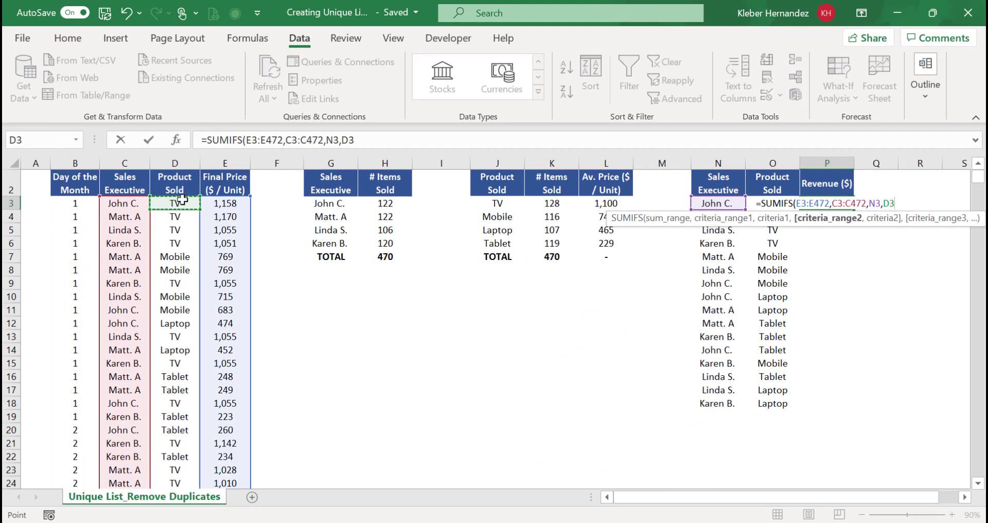
key("ctrl+shift+Down")
type(",")
key("Up")
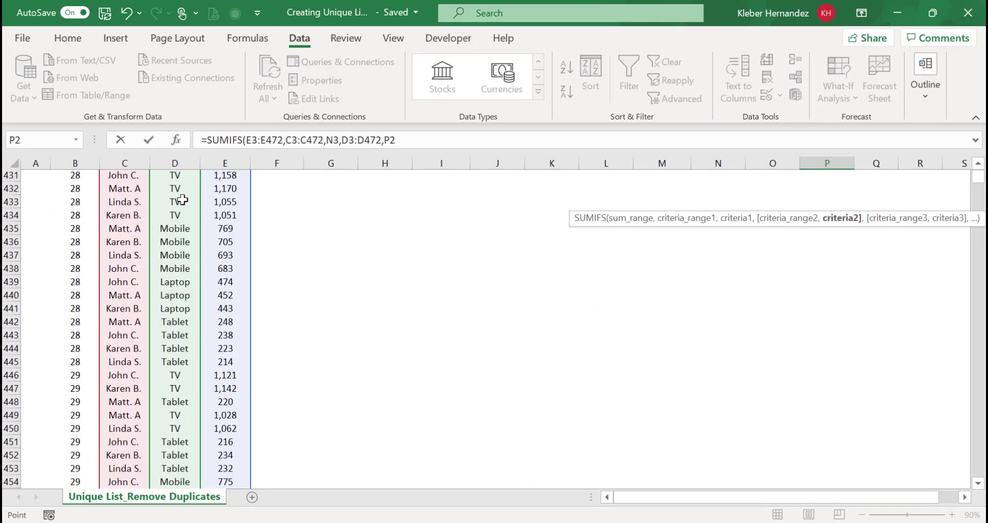
key("Left")
key("Down")
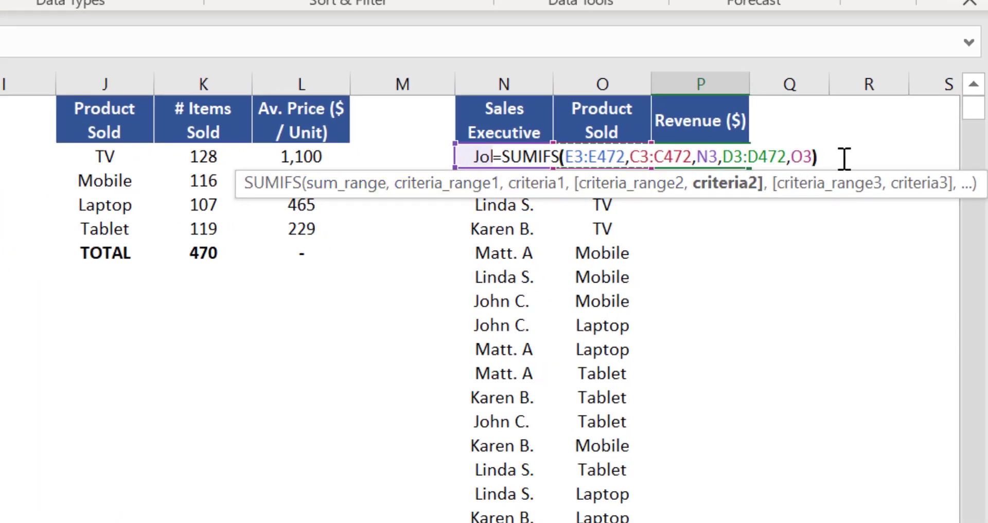
key("Return")
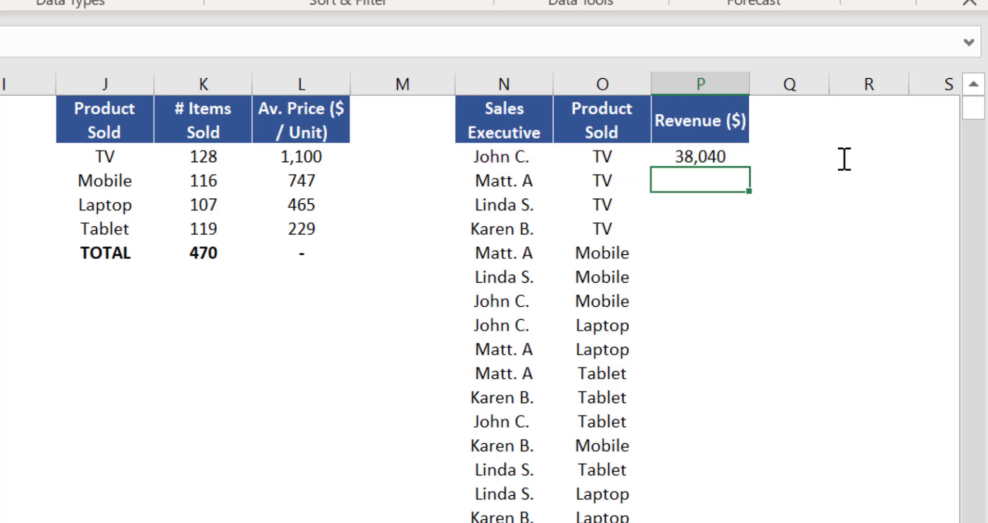
Edit the SUMIFS formula in P3 to make the product range absolute as $D$3:$D$472
left_click(974, 95)
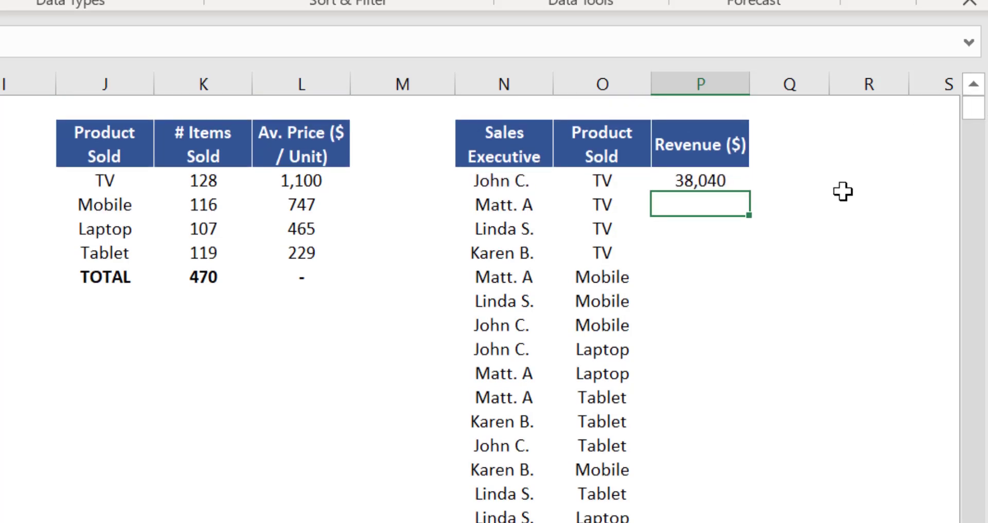
left_click(714, 182)
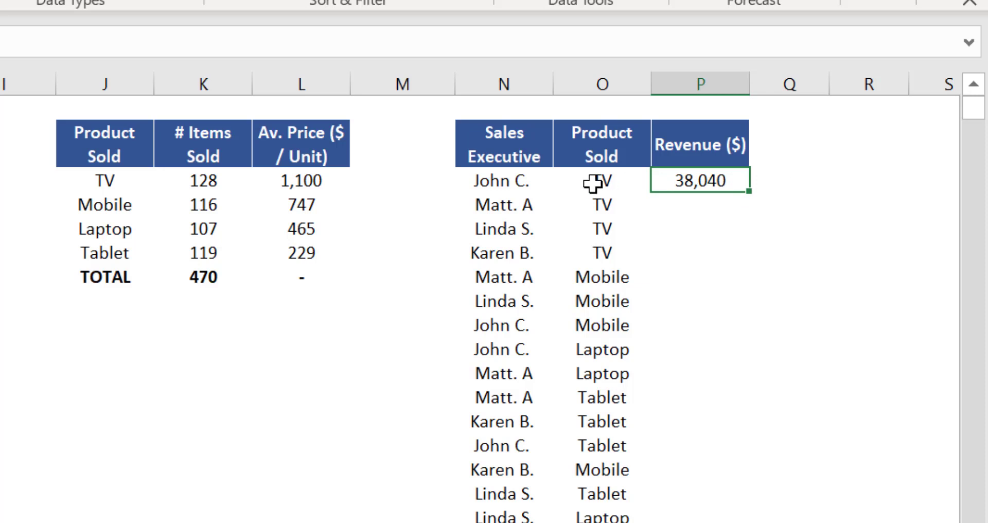
key("F2")
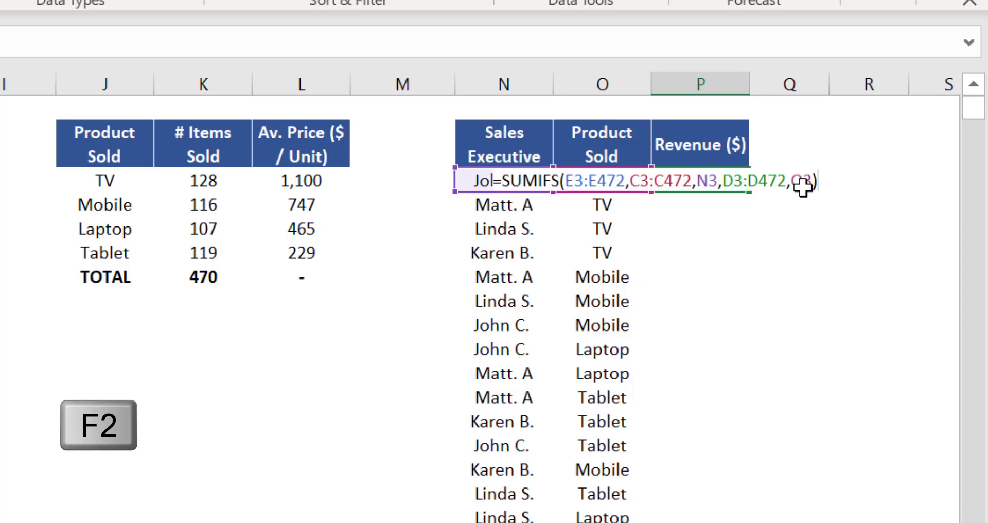
key("Left")
key("Left")
key("Left")
key("Left")
key("Left")
key("Left")
key("Left")
key("Left")
key("Left")
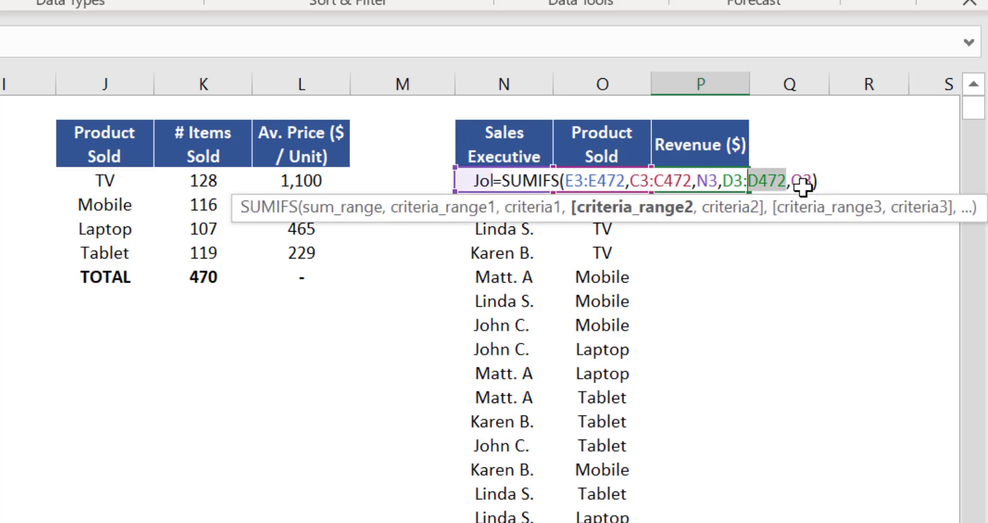
key("F4")
Make the sum range $E$3:$E$472 and the executive range $C$3:$C$472 absolute and commit the formula in P3
key("Left")
key("Left")
key("Left")
key("Left")
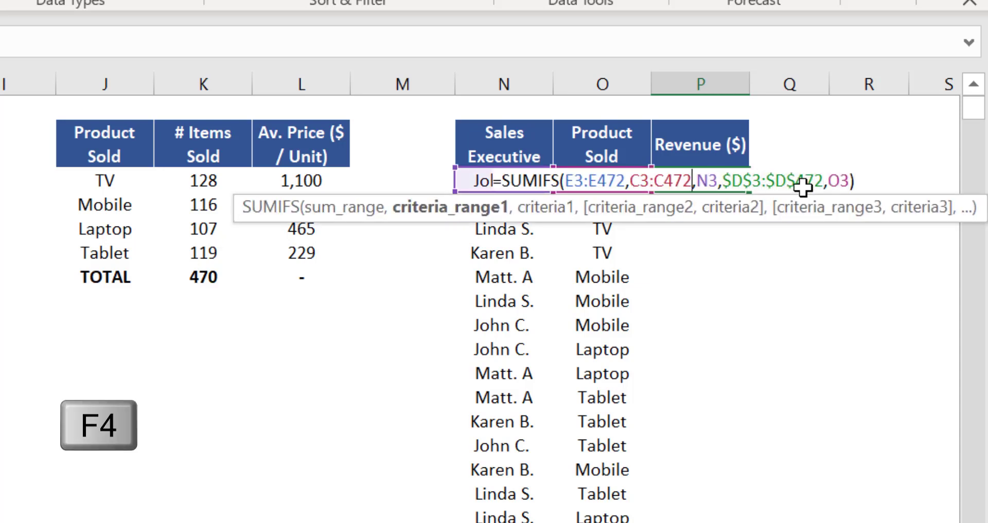
key("shift+Left")
key("shift+Left")
key("shift+Left")
key("shift+Left")
key("shift+Left")
key("shift+Left")
key("shift+Left")
key("shift+Left")
key("shift+Left")
key("shift+Left")
key("shift+Left")
key("shift+Left")
key("shift+Left")
key("shift+Left")
key("shift+Left")
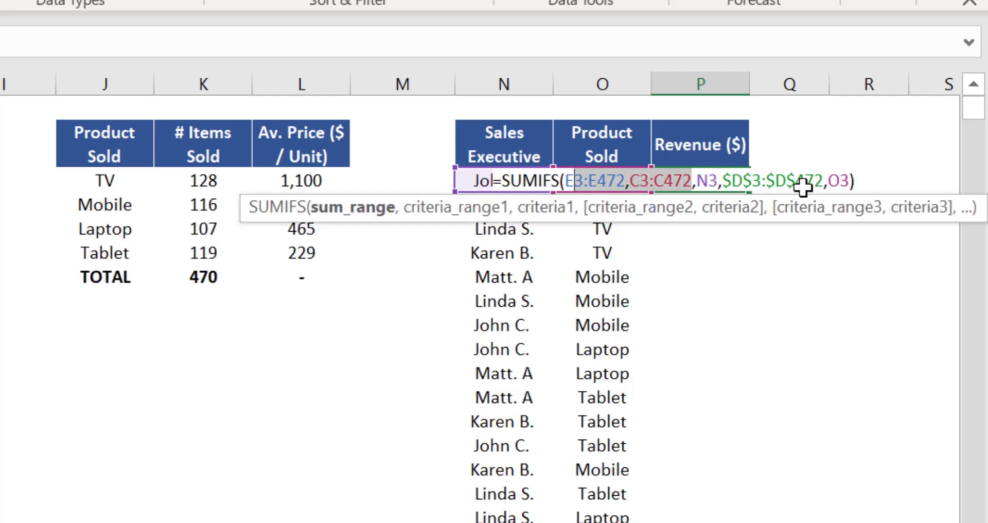
key("F4")
key("ctrl+Return")
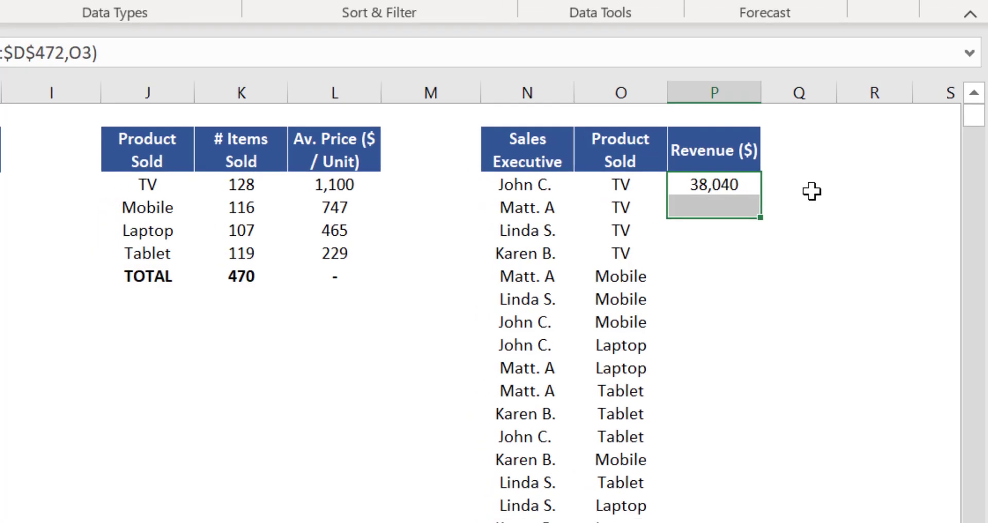
Fill the SUMIFS formula from P3 through the whole Revenue column P3:P18
key("shift+Down")
key("shift+Down")
key("shift+Down")
key("shift+Down")
key("shift+Down")
key("shift+Down")
key("shift+Down")
key("shift+Down")
key("shift+Down")
key("shift+Down")
key("shift+Down")
key("shift+Down")
key("shift+Down")
key("shift+Down")
key("shift+Down")
key("F2")
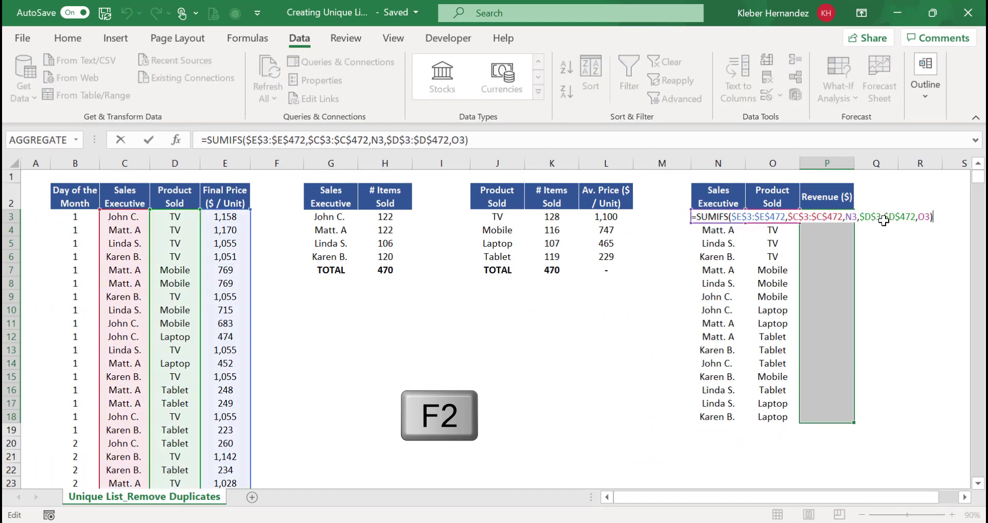
key("ctrl+Return")
Add the revenue total in P19 with =SUM(P3:P18)
key("Down")
key("ctrl+Down")
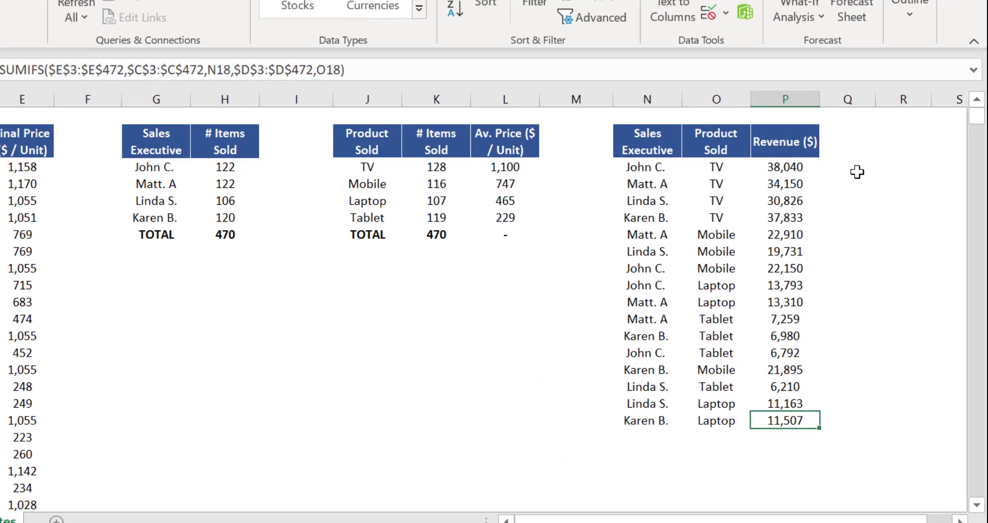
key("Down")
key("alt+equal")
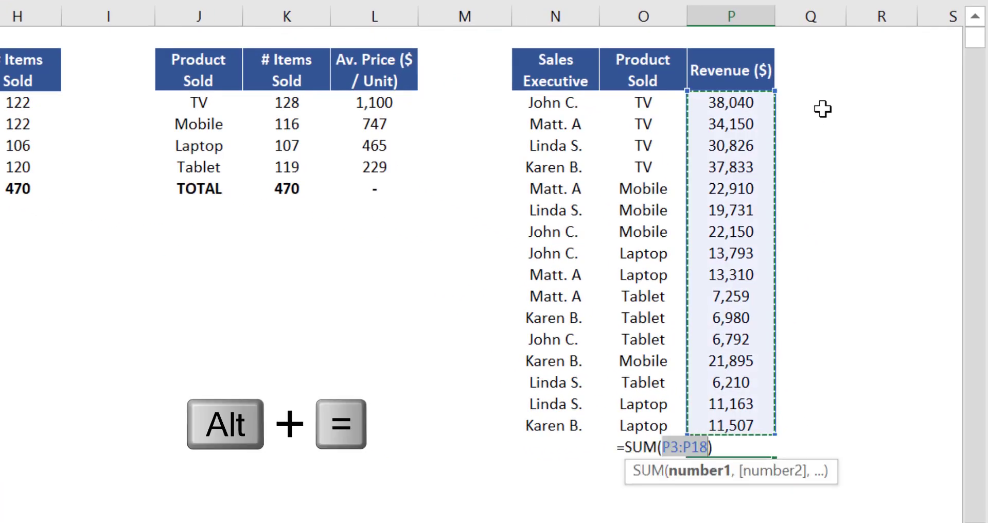
key("ctrl+Return")
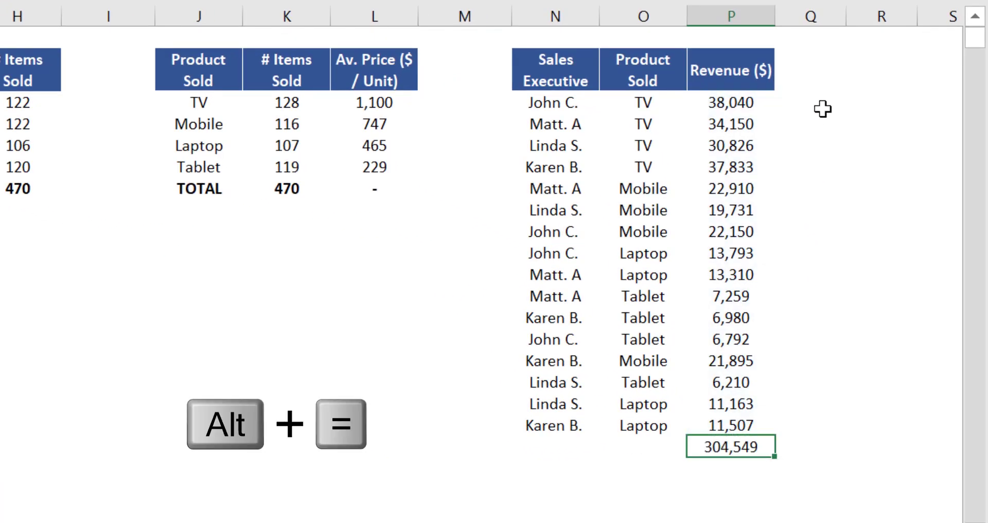
Label the revenue table's total row TOTAL in N19 and enter a dash in O19
key("Left")
key("Left")
type("TOTAL")
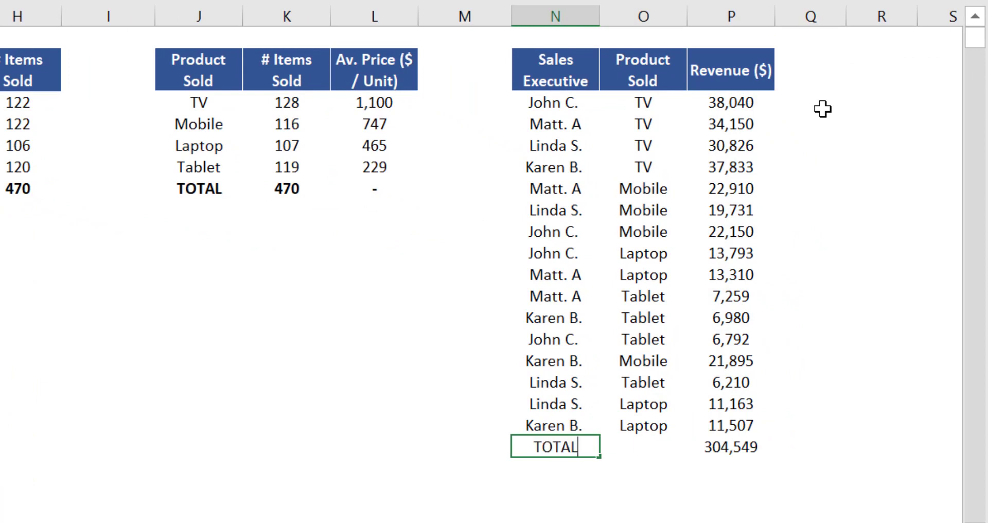
key("Return")
key("Right")
key("Up")
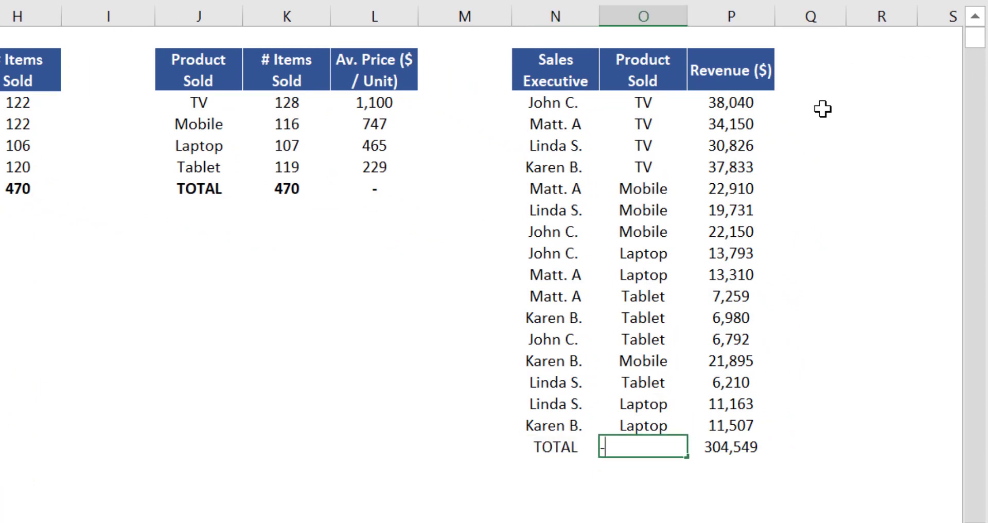
key("shift+Left")
key("Left")
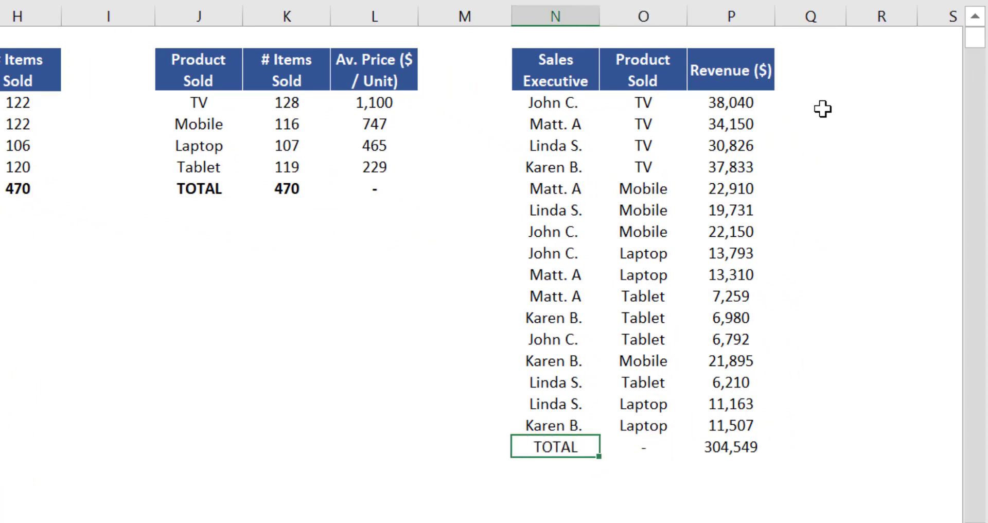
Make the revenue table's total row N19:P19 bold
key("shift+Right")
key("shift+Right")
key("ctrl+b")
key("Right")
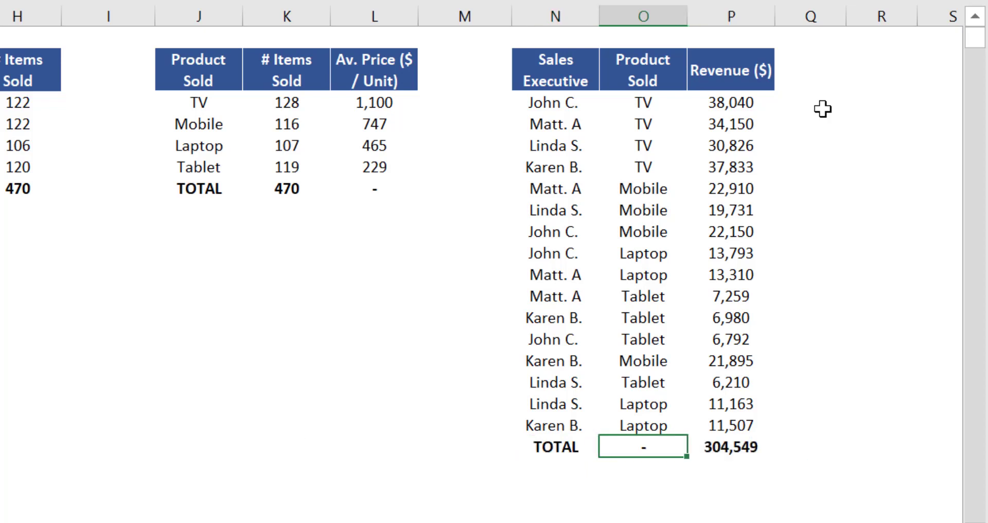
Check the revenue total in P19 against the sum of the final price records by selecting E3:E472
left_click(755, 475)
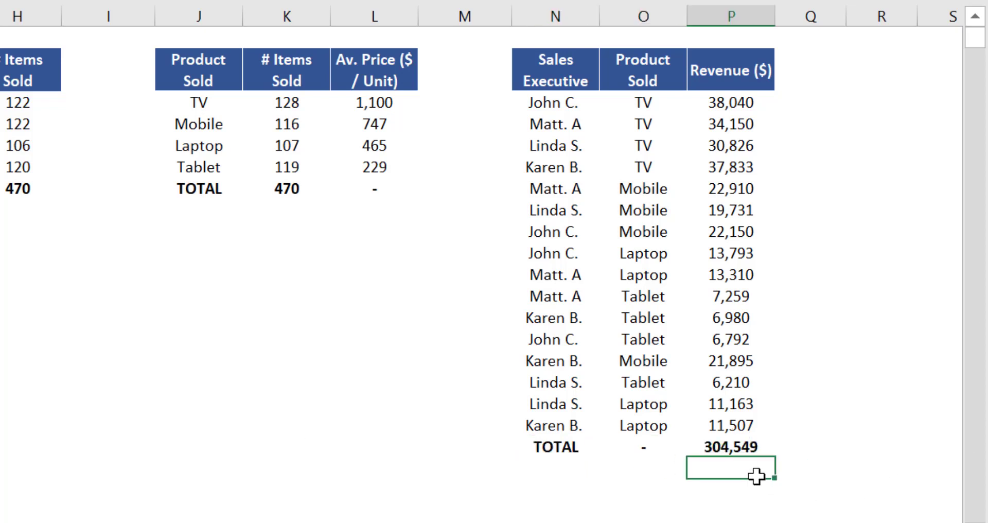
left_click(754, 447)
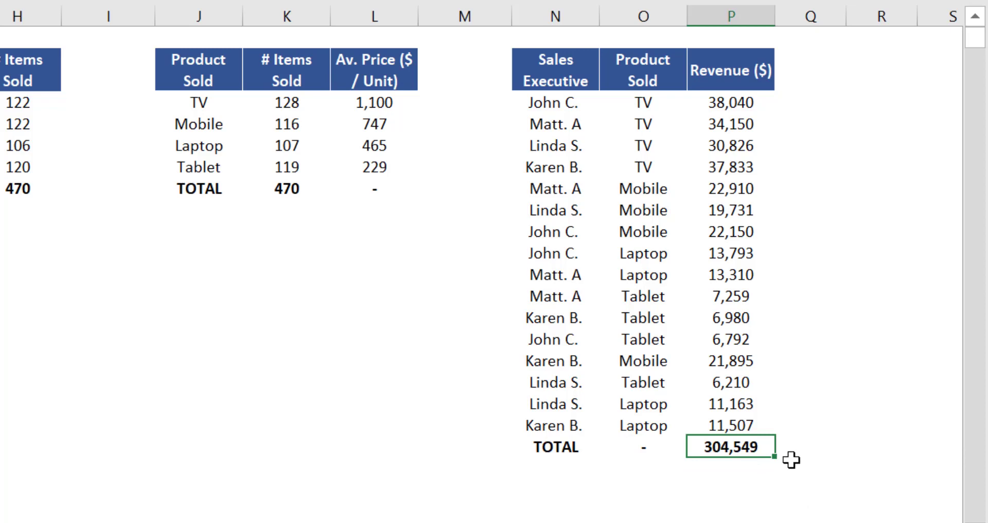
key("Left")
key("Left")
key("Left")
key("Left")
key("Left")
key("Left")
key("Left")
key("Left")
key("Left")
key("Left")
key("Left")
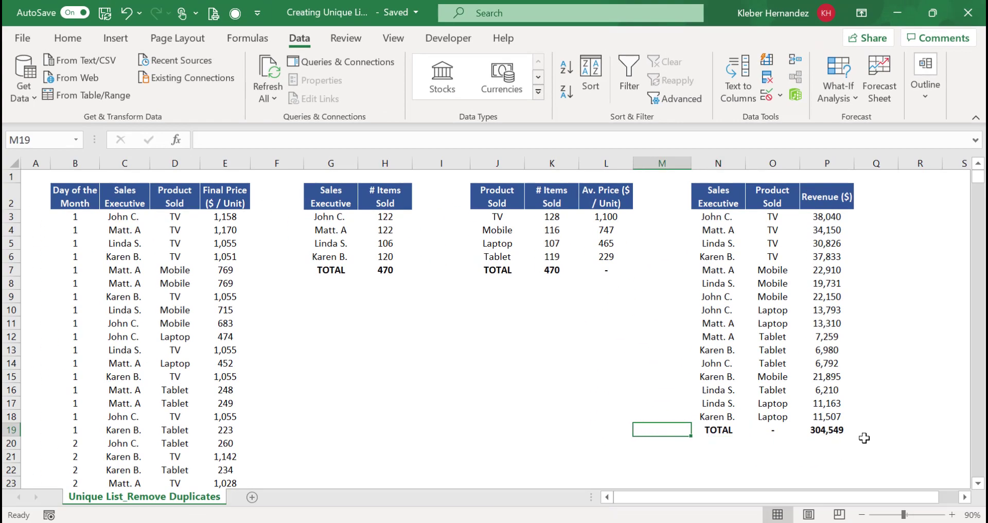
key("ctrl+Down")
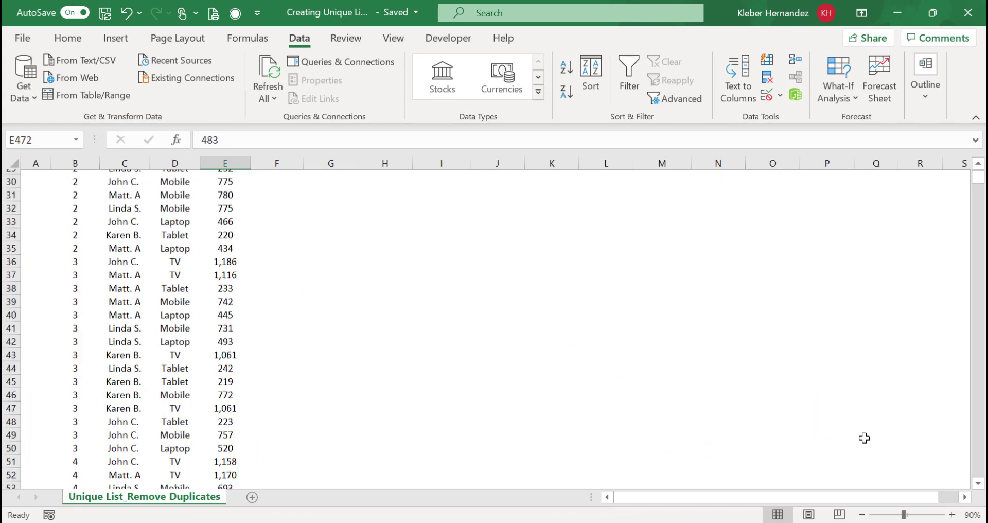
key("ctrl+shift+Up")
key("shift+Down")
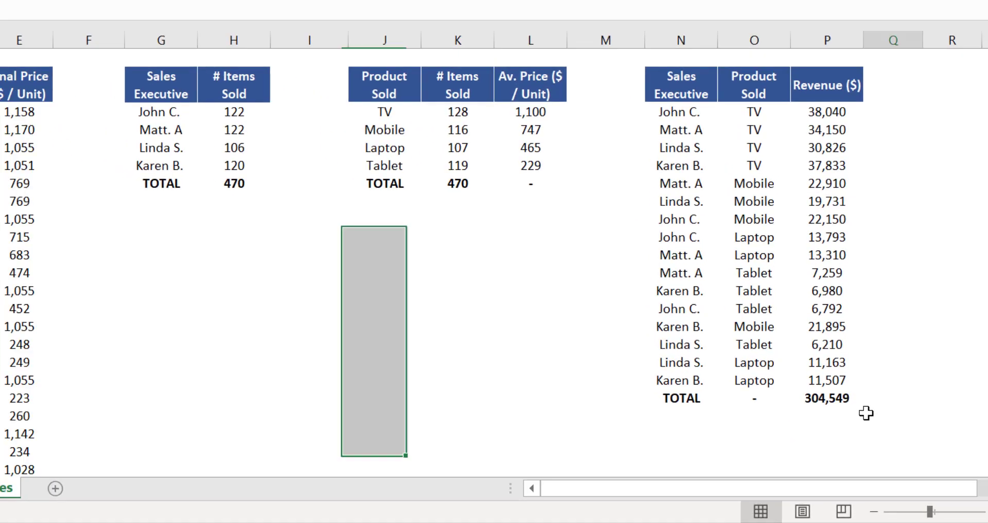
left_click(867, 413)
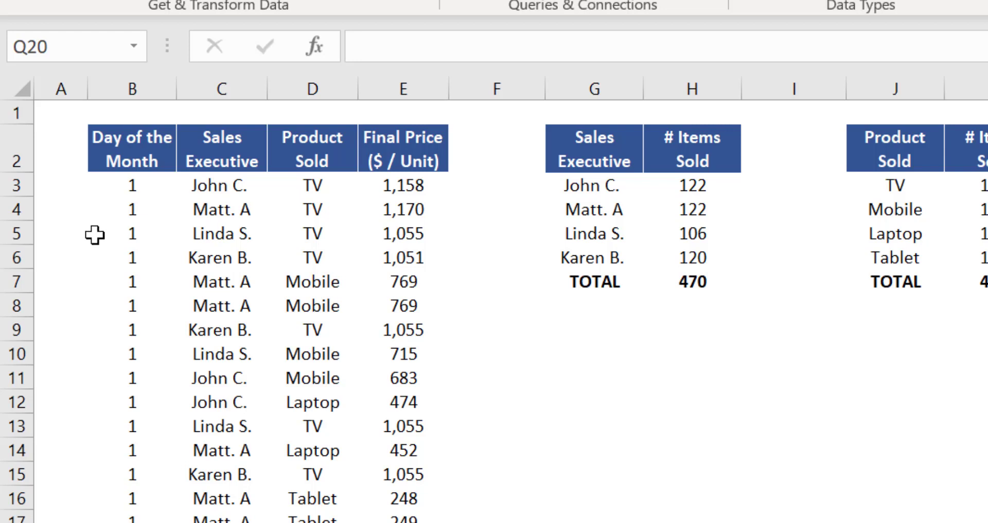
left_click(136, 222)
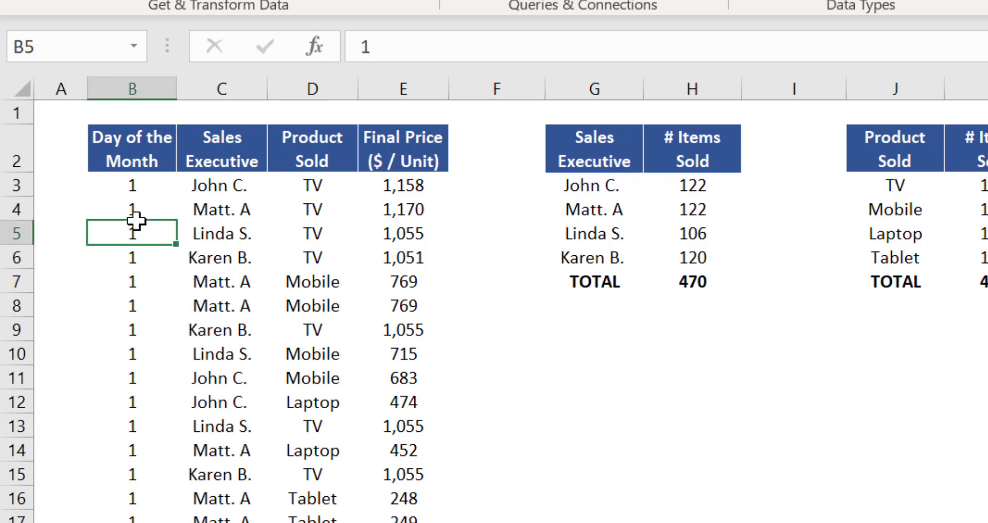
Examine the two identical sales records in rows 7 and 8 by selecting B7:E8
key("Down")
key("Down")
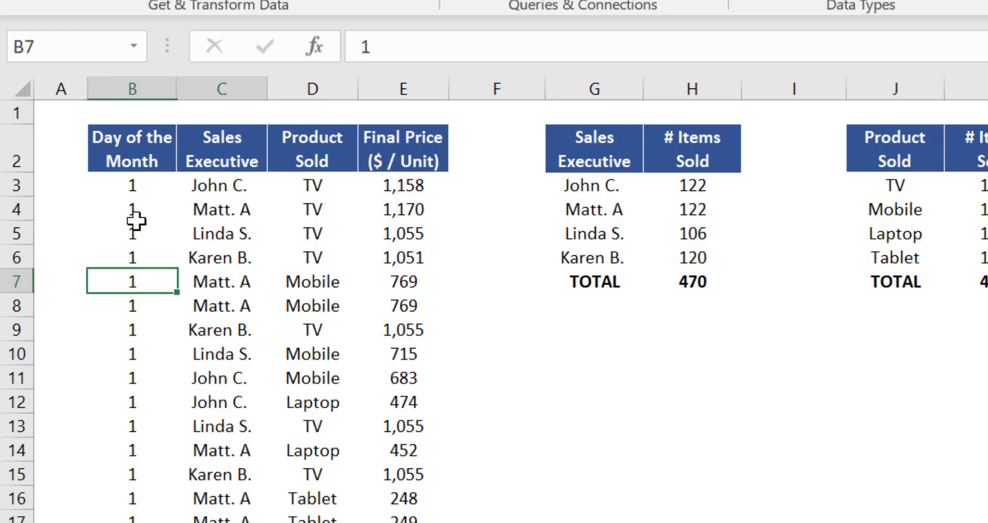
key("shift+Right")
key("shift+Right")
key("shift+Right")
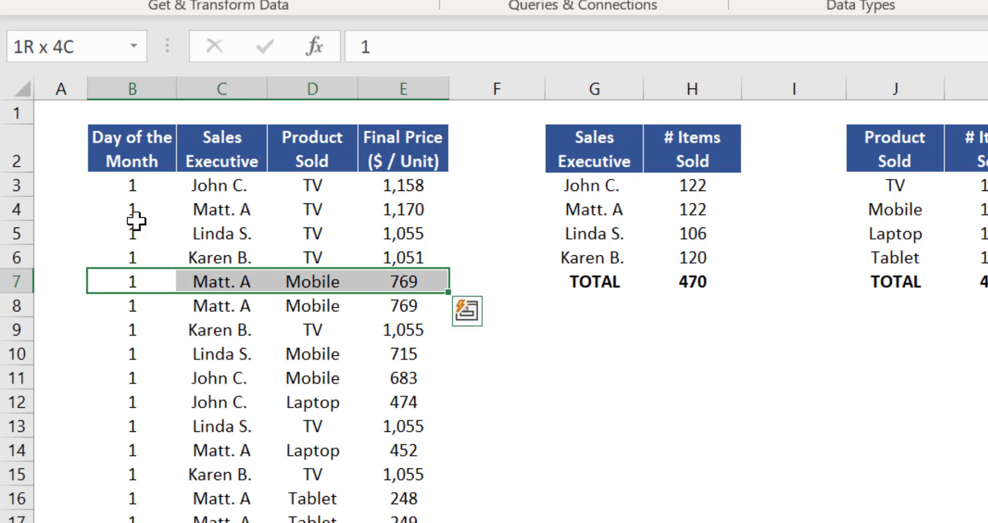
key("shift+Down")
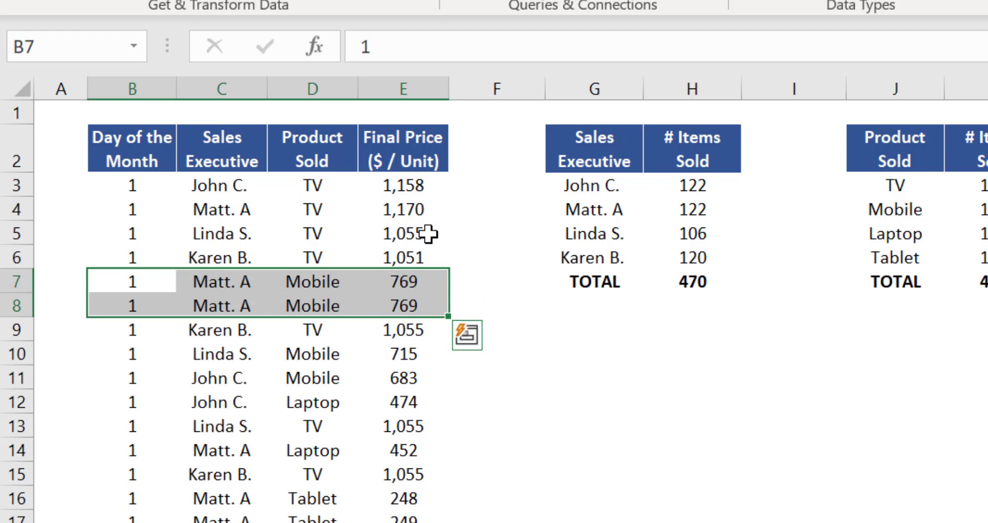
Remove duplicate records from the whole sales data table, comparing day of the month, sales executive, product sold and final price
left_click(140, 210)
key("ctrl+a")
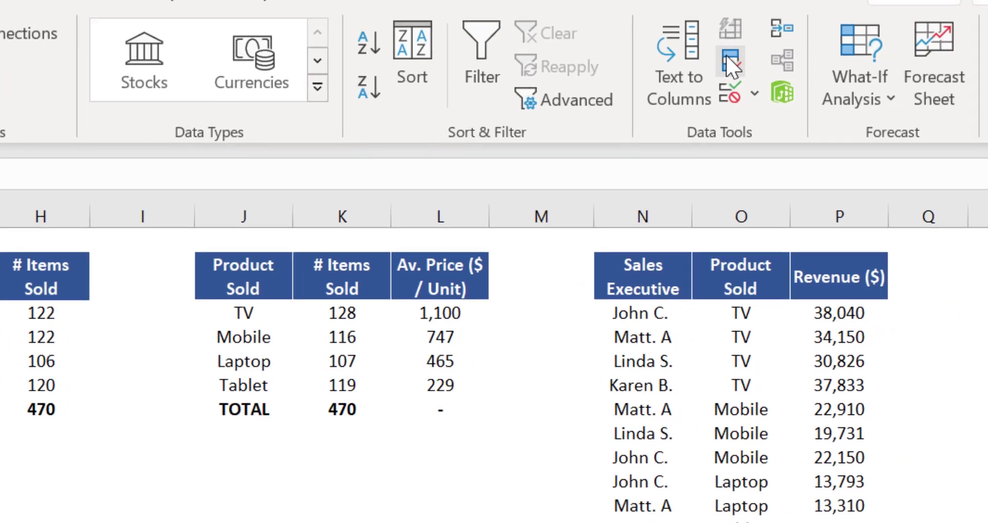
left_click(731, 64)
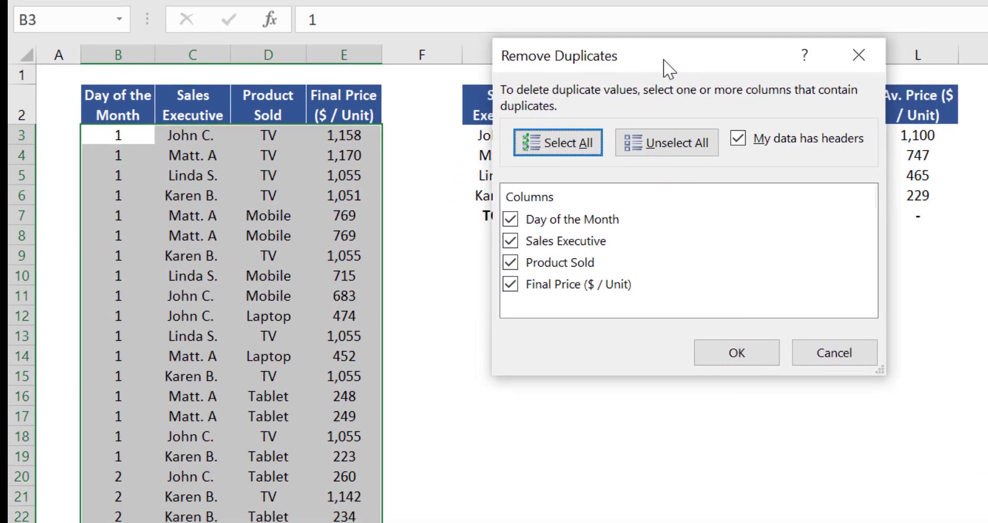
left_click_drag(667, 69, 660, 68)
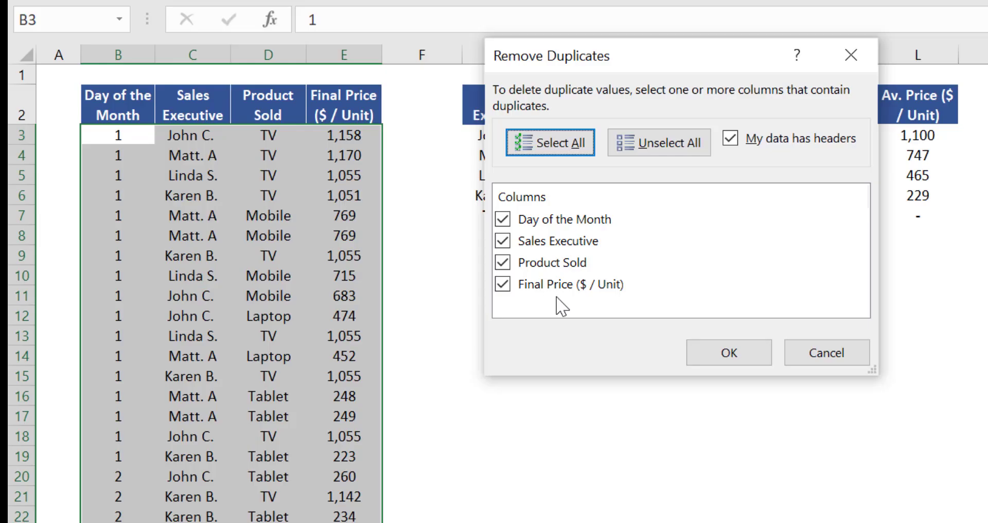
left_click(726, 354)
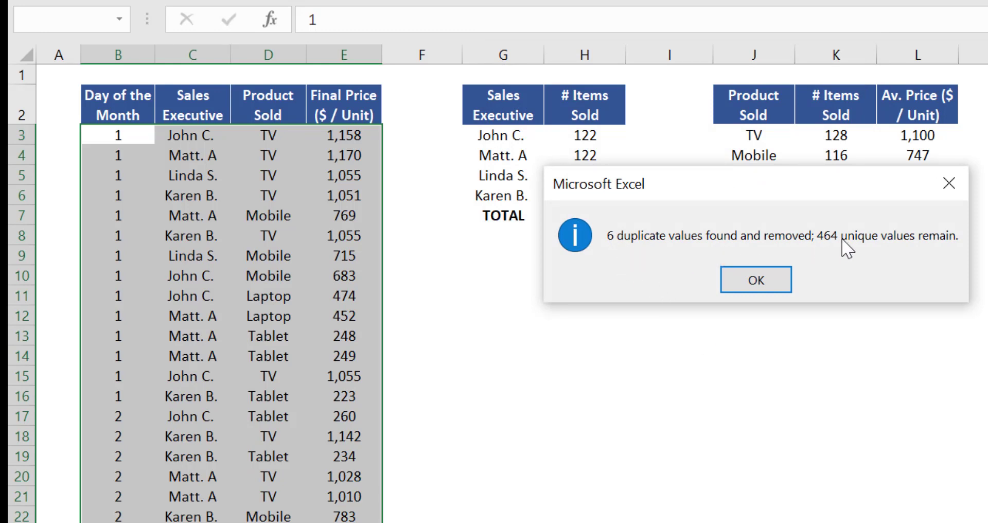
left_click(755, 283)
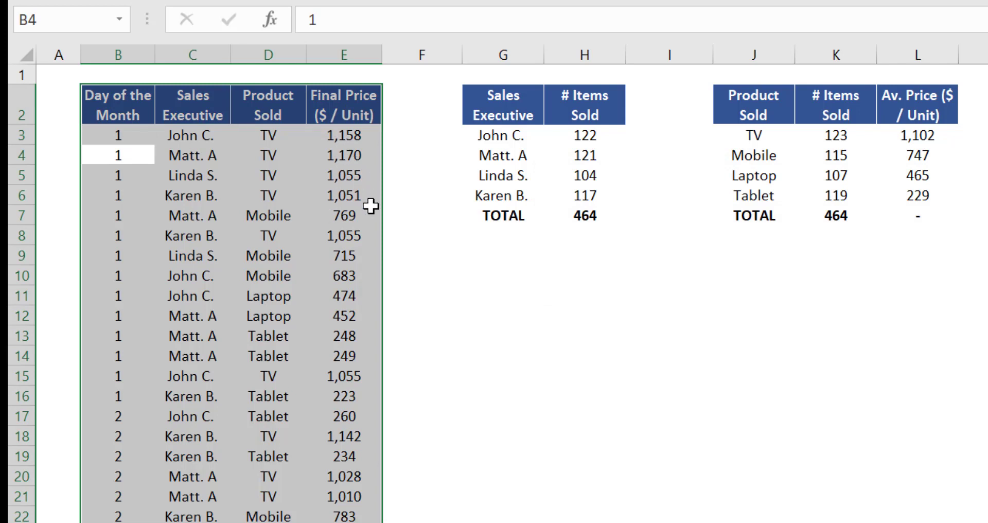
Undo the duplicate removal on the sales data table and return to cell B3
key("ctrl+z")
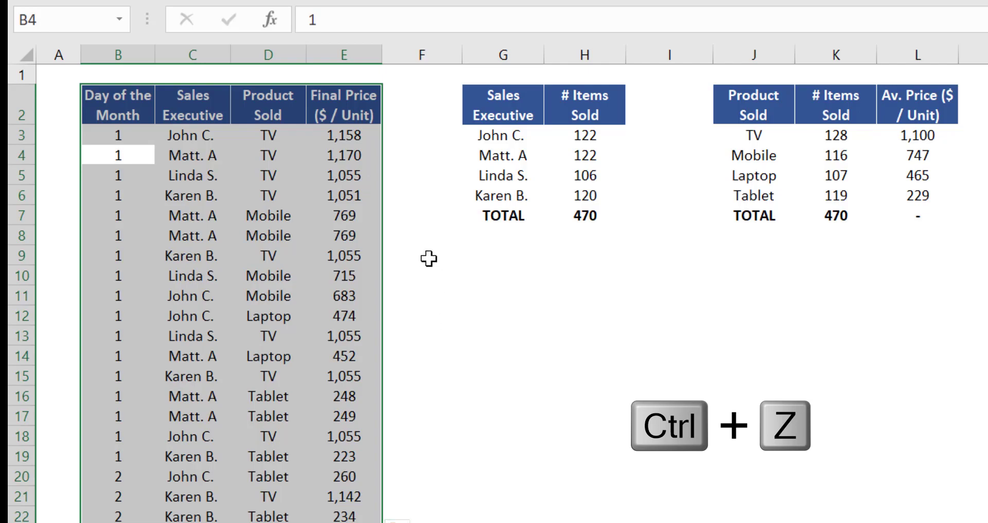
key("Up")
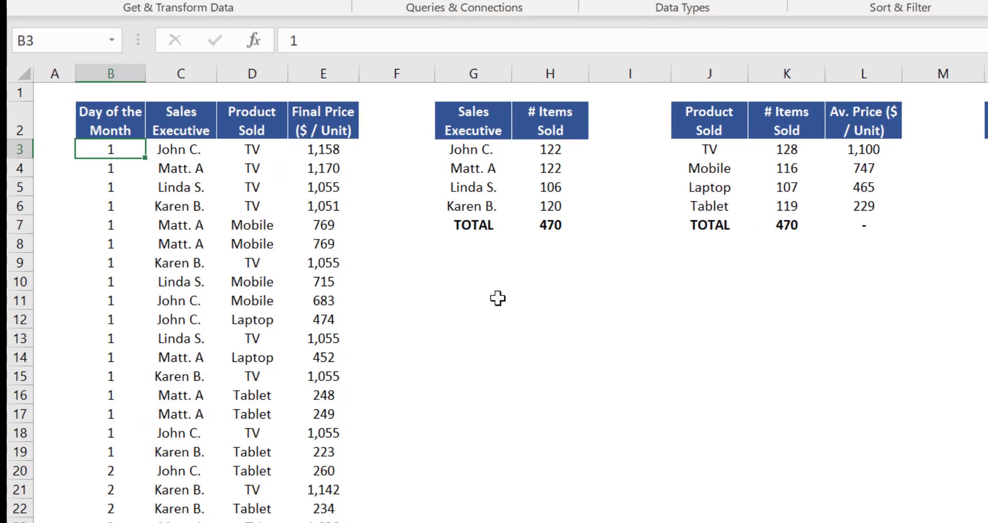